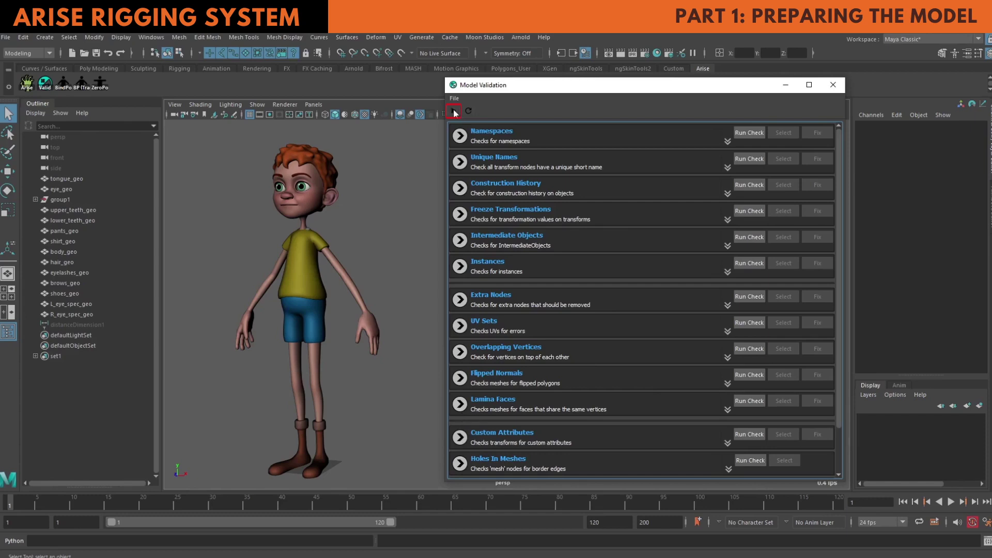
- Run all the model validation checks and read the description of the Unique Names check
left_click(454, 110)
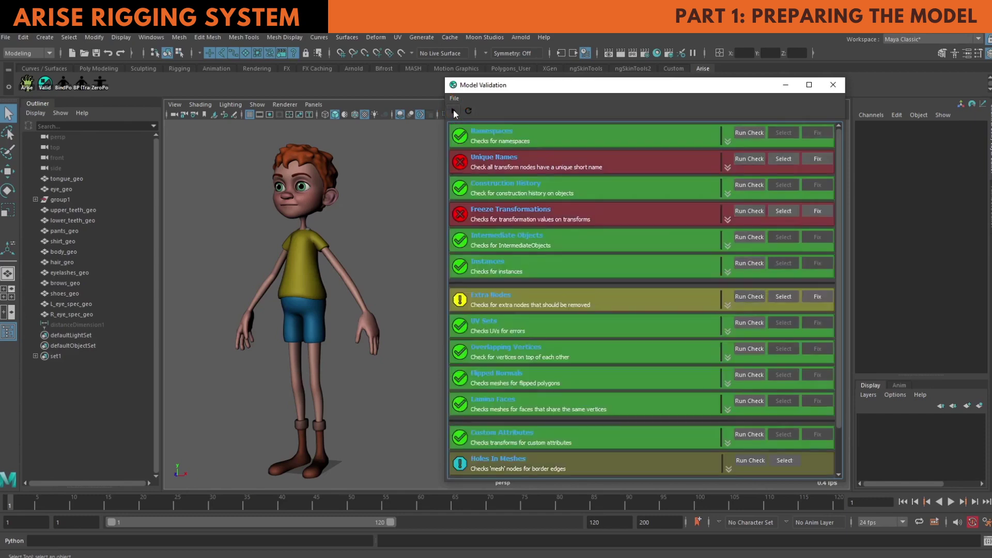
left_click(727, 167)
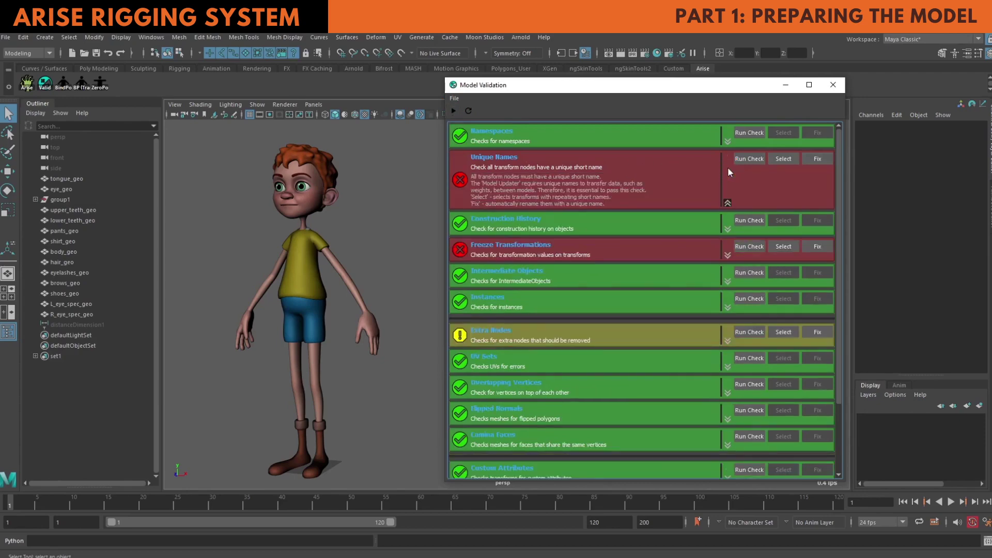
left_click(727, 203)
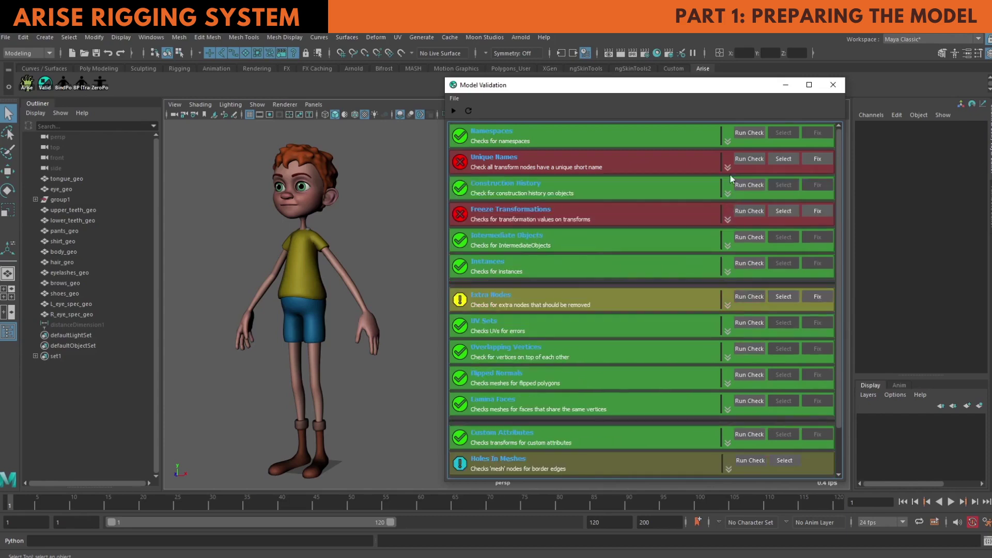
- Select the transforms flagged by Unique Names and rename the eye mesh inside group1 to R_eye_geo
left_click(781, 159)
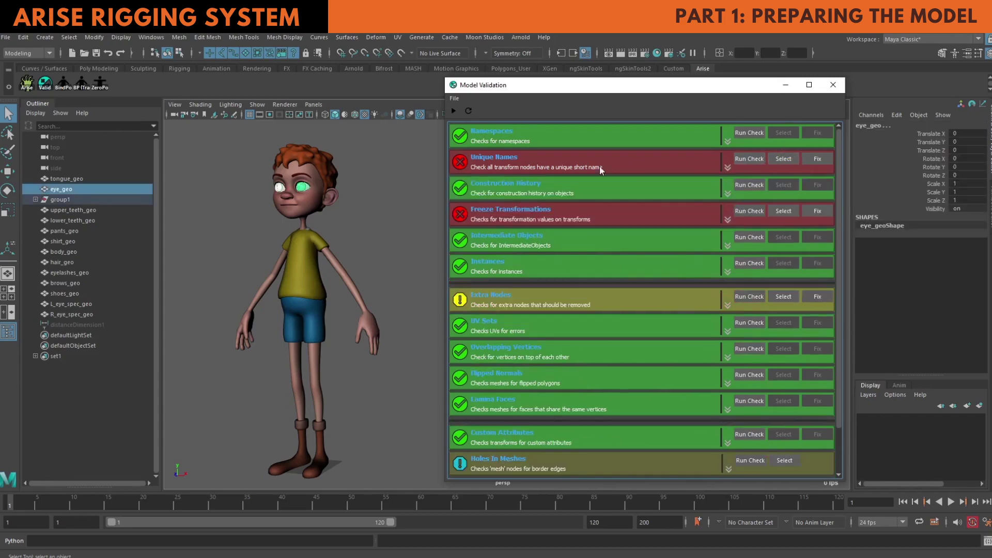
left_click(35, 200)
left_click(62, 209)
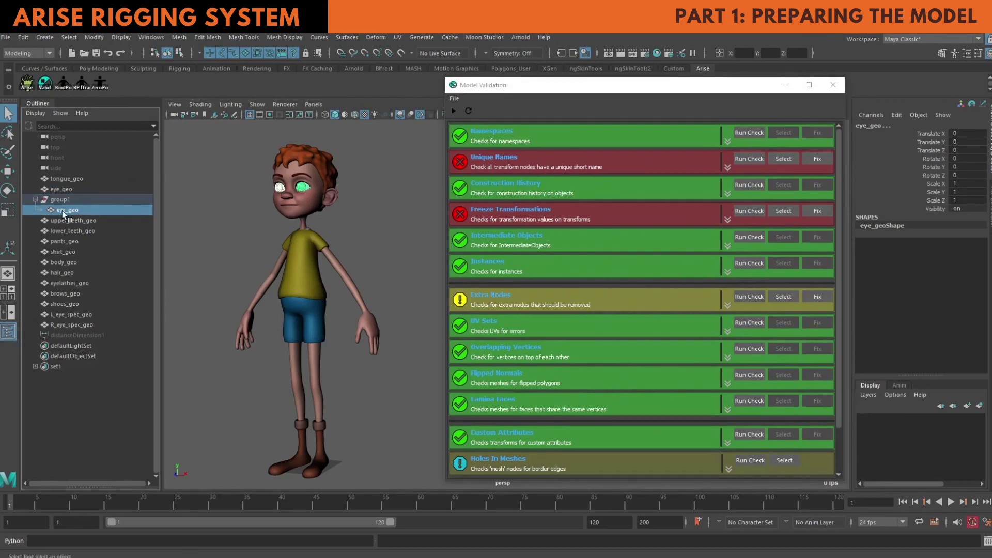
double_click(62, 210)
key("Home")
type("R_")
key("Return")
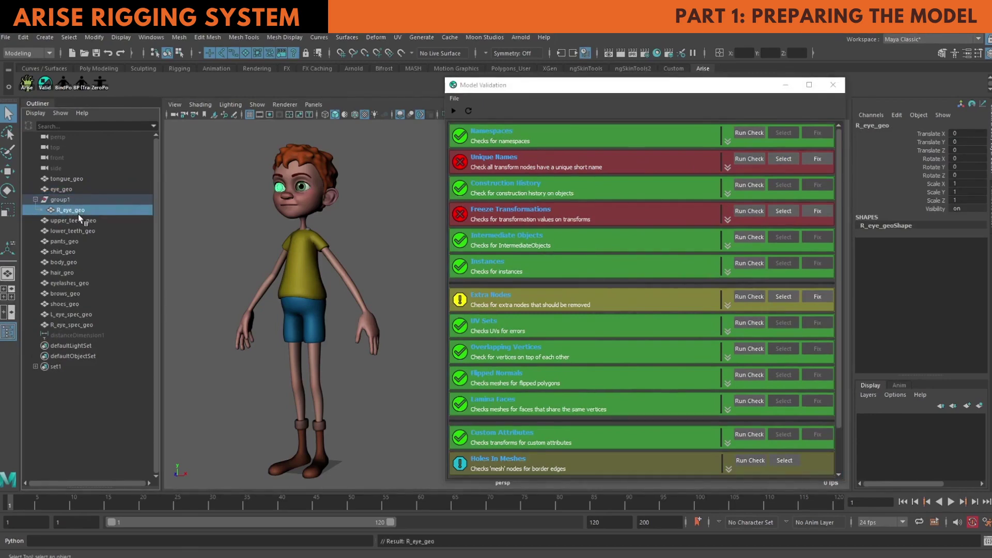
- Move R_eye_geo out of group1 to the scene root and delete the empty group1
middle_click_drag(79, 214, 66, 194)
left_click(66, 209)
key("Delete")
- Rename the remaining eye_geo mesh to L_eye_geo and rerun the Unique Names check
double_click(59, 191)
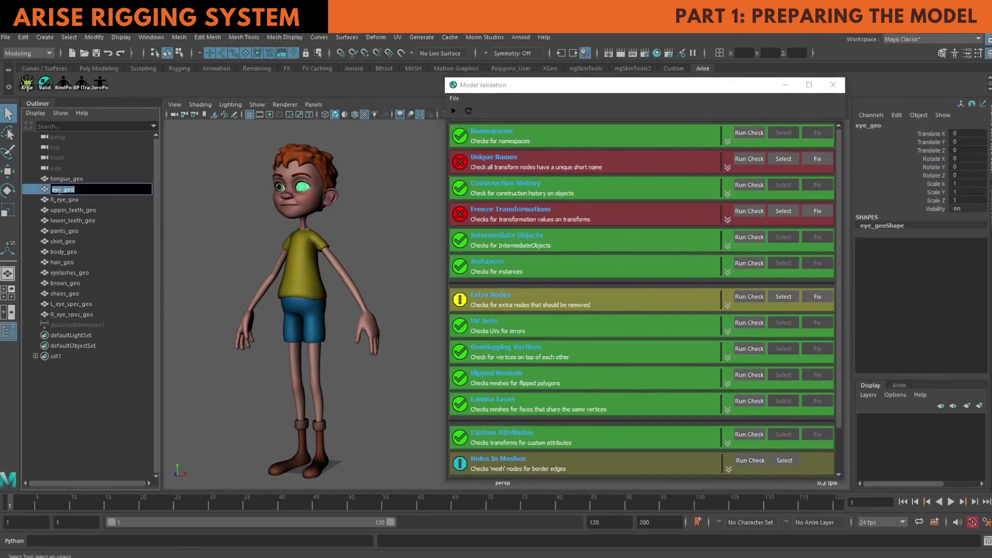
key("Home")
type("L_")
key("Return")
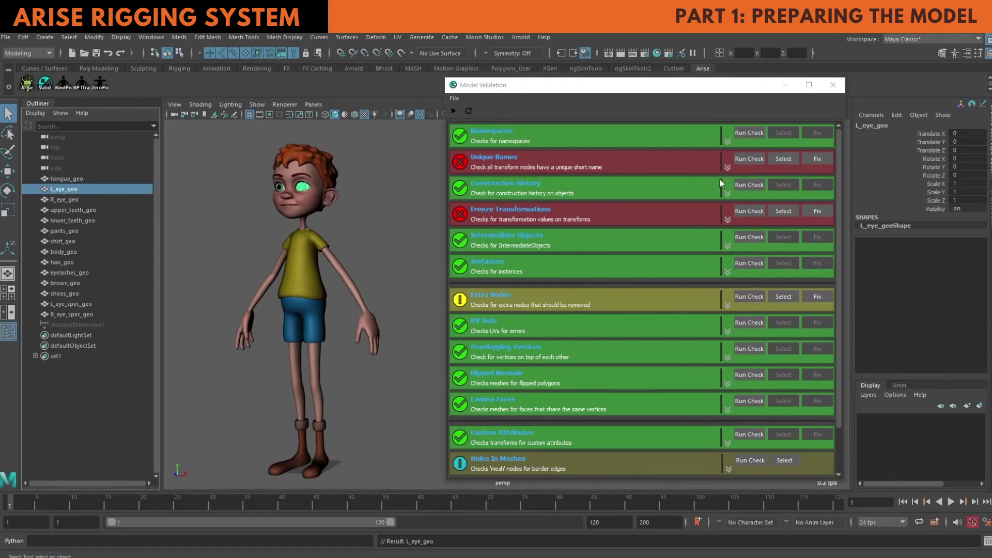
left_click(755, 160)
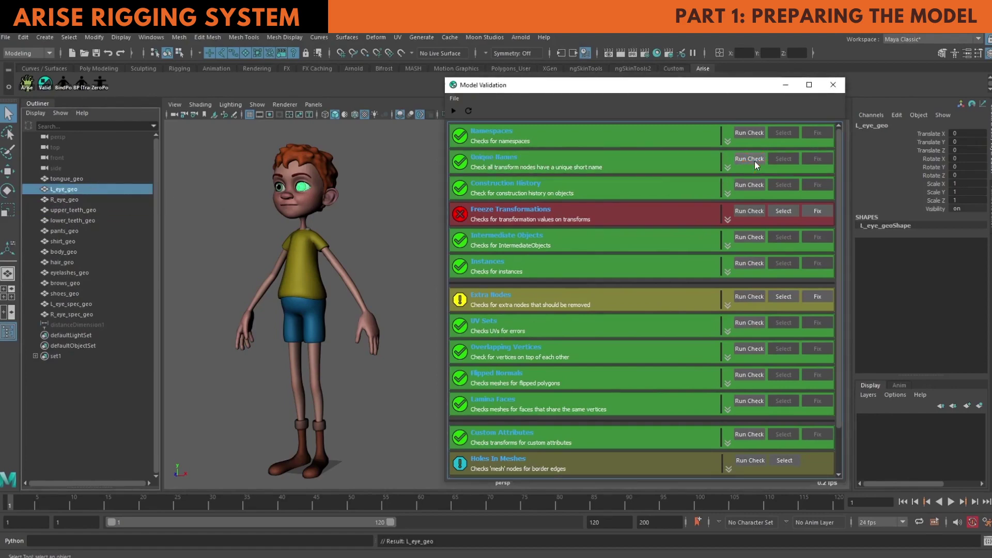
- Select the mesh flagged by Freeze Transformations and apply that check's automatic fix
left_click(783, 212)
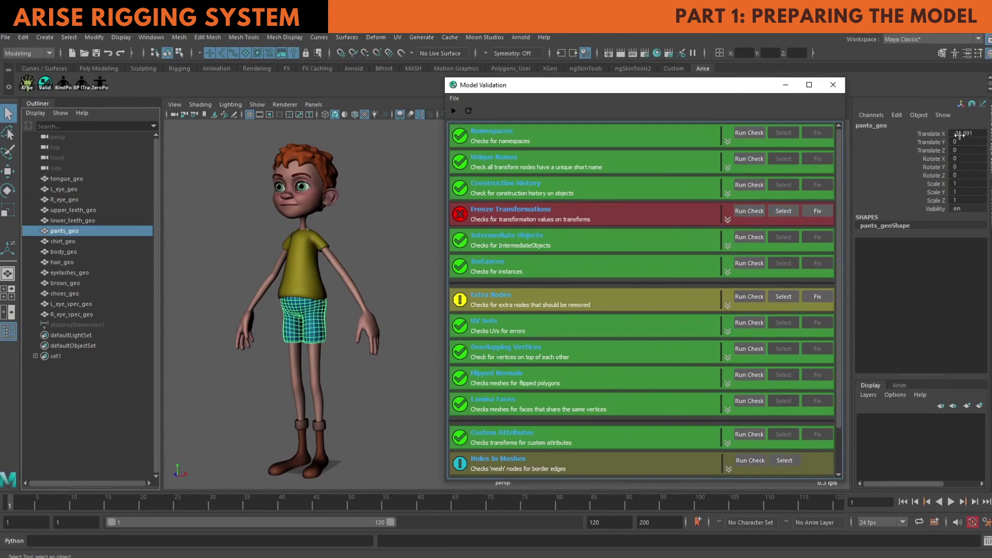
left_click(818, 212)
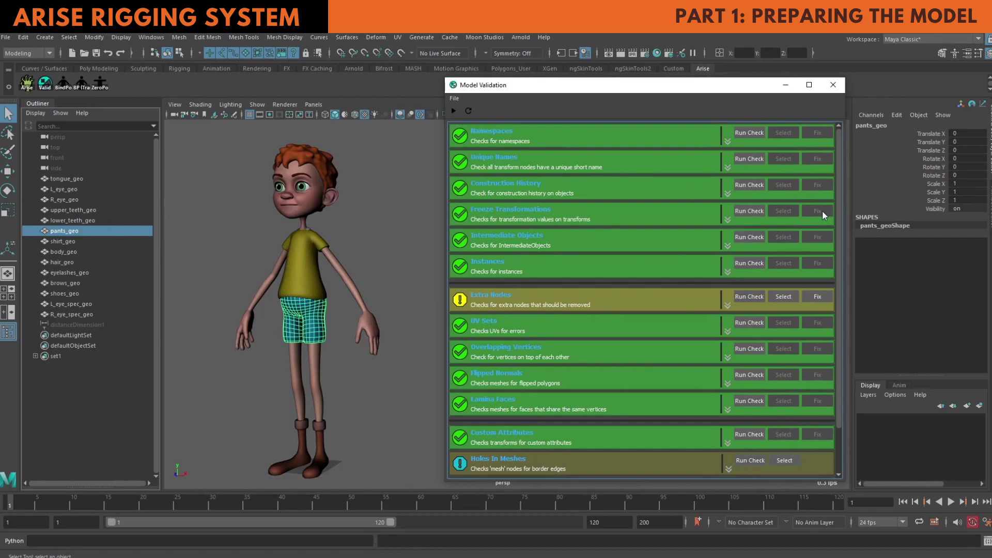
- Select the flagged extra nodes, review their names in the Script Editor log, and remove them with the Extra Nodes fix
left_click(783, 299)
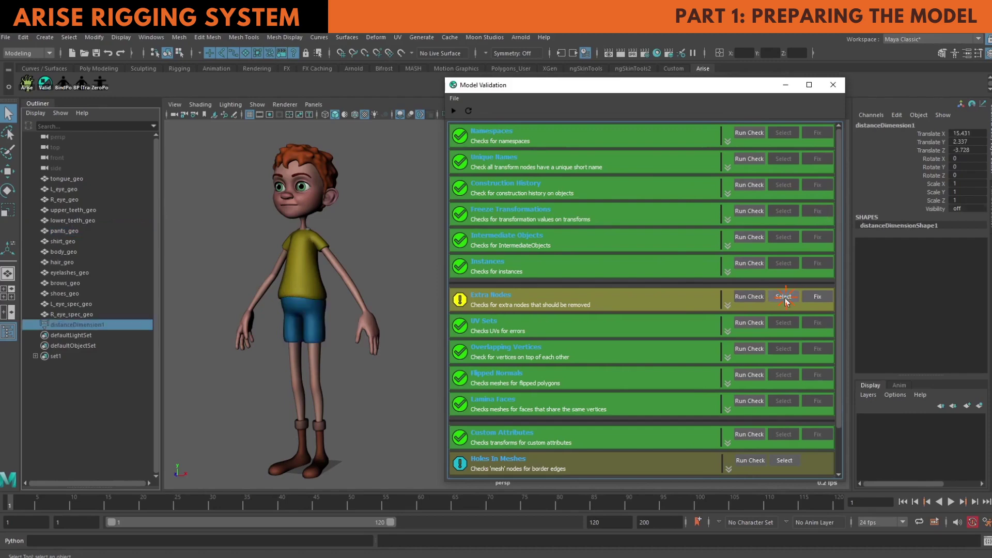
left_click(987, 540)
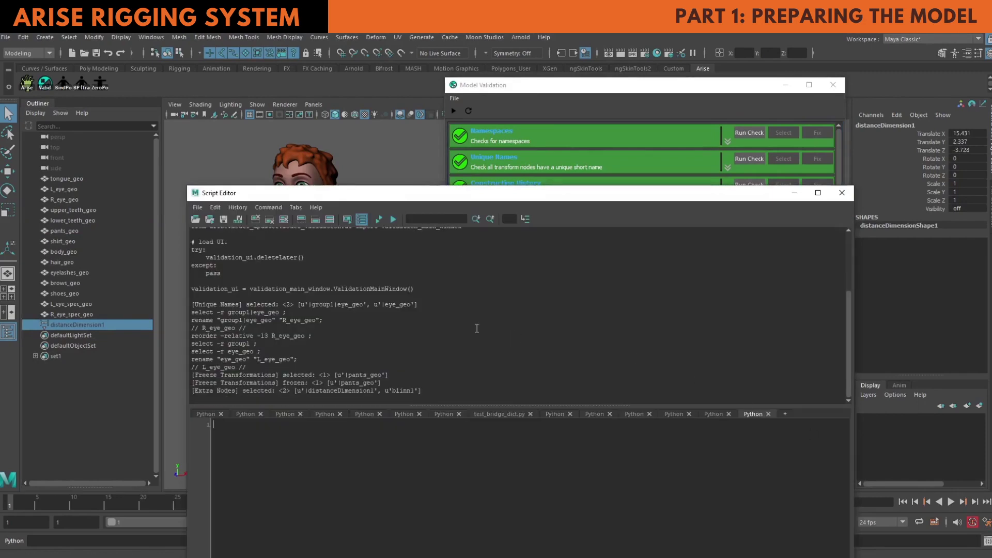
left_click_drag(308, 391, 416, 388)
left_click(842, 193)
left_click(817, 297)
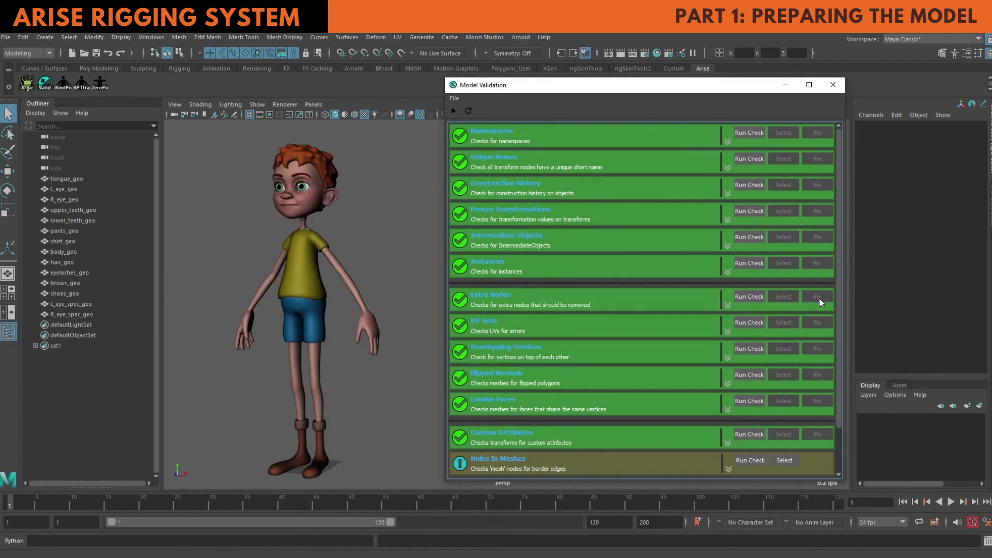
- Select the border edges flagged by Holes In Meshes and inspect the character's legs and arm for holes in wireframe display
scroll(811, 299, "down", 2)
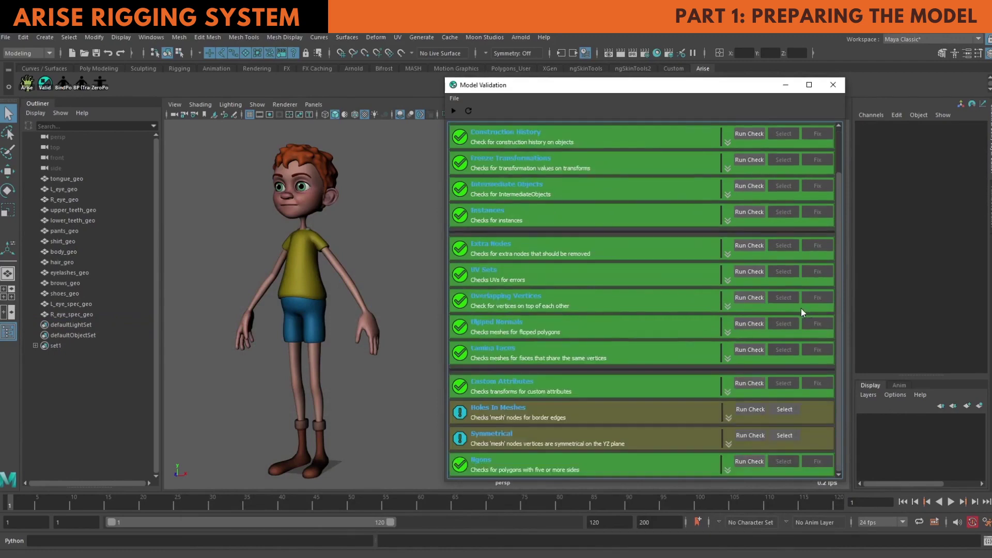
left_click(773, 408)
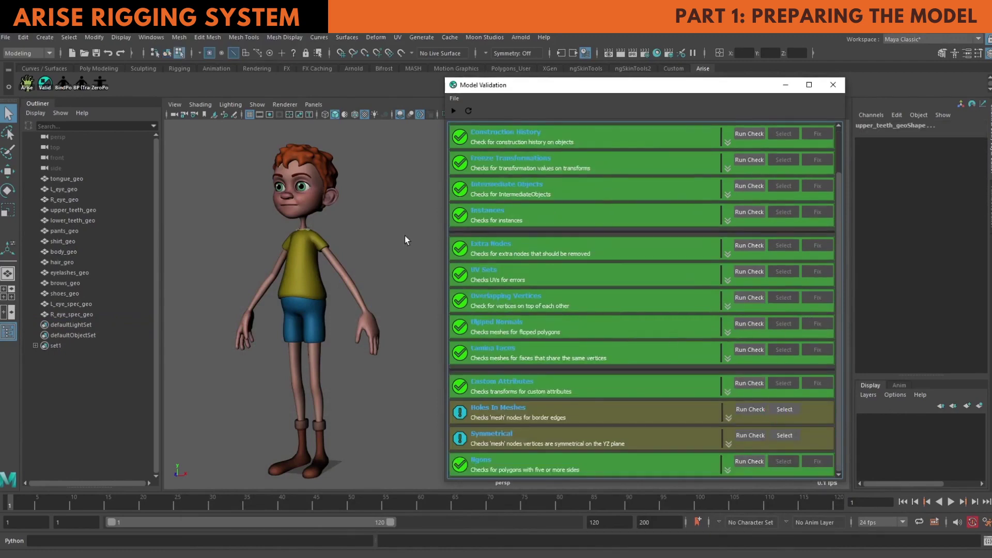
left_click_drag(404, 235, 409, 254, "alt")
key("4")
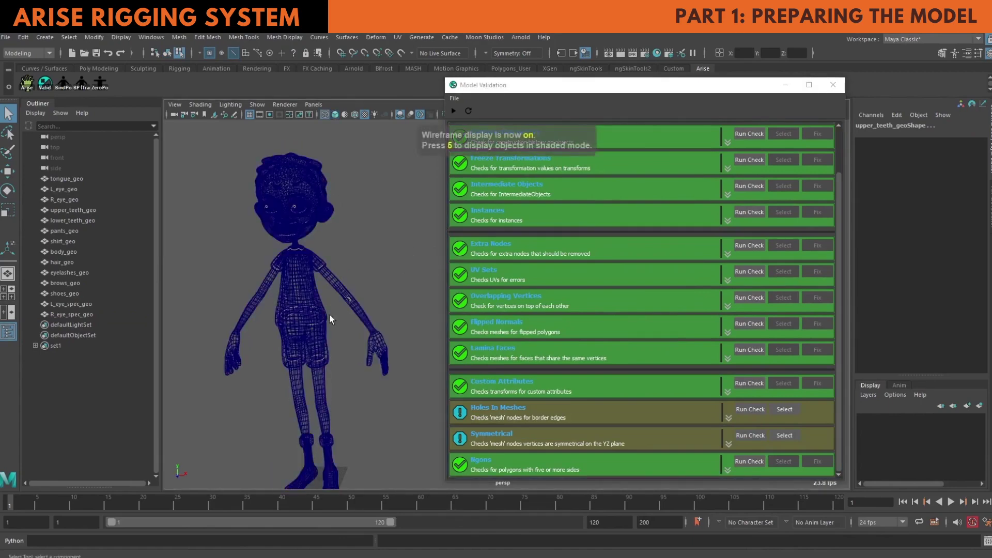
middle_click_drag(331, 316, 362, 196, "alt")
right_click_drag(368, 264, 496, 344, "alt")
middle_click_drag(225, 329, 462, 352, "alt")
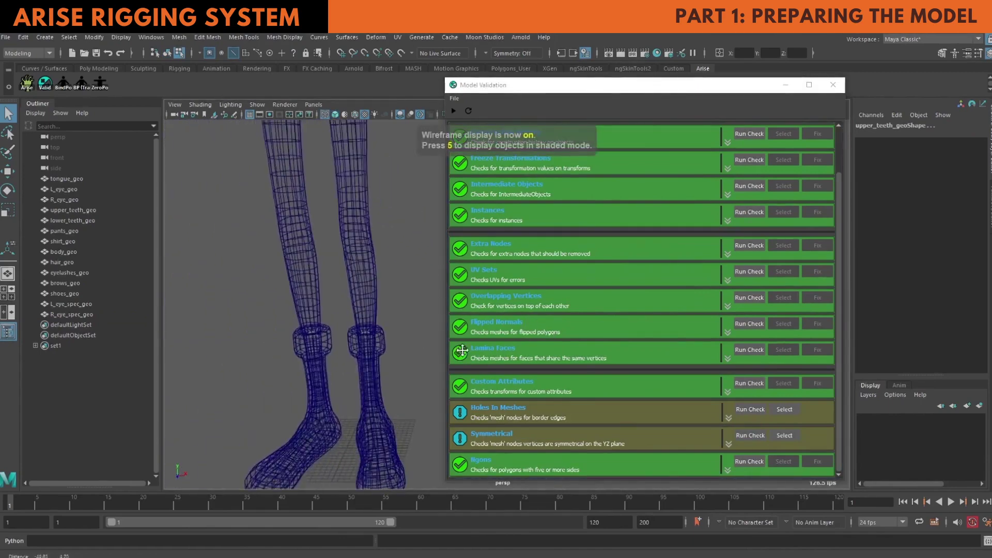
right_click_drag(409, 342, 359, 207, "alt")
middle_click_drag(355, 201, 363, 399, "alt")
right_click_drag(365, 336, 437, 387, "alt")
middle_click_drag(398, 323, 330, 399, "alt")
right_click_drag(338, 318, 409, 364, "alt")
middle_click_drag(232, 290, 380, 333, "alt")
- Select the two vertices at the ends of the open edge on the body mesh's arm and merge the overlapping points
right_click_drag(381, 334, 362, 287)
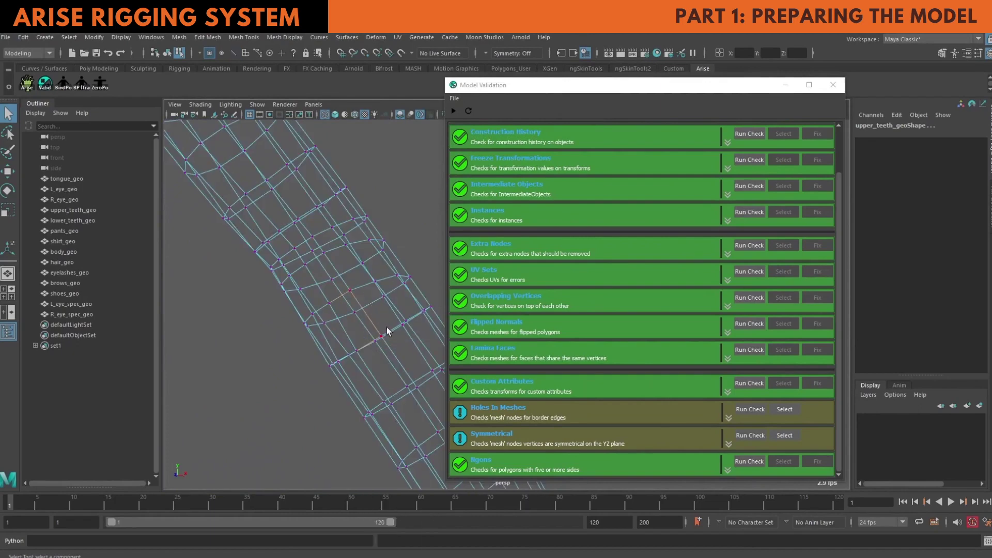
left_click(377, 336)
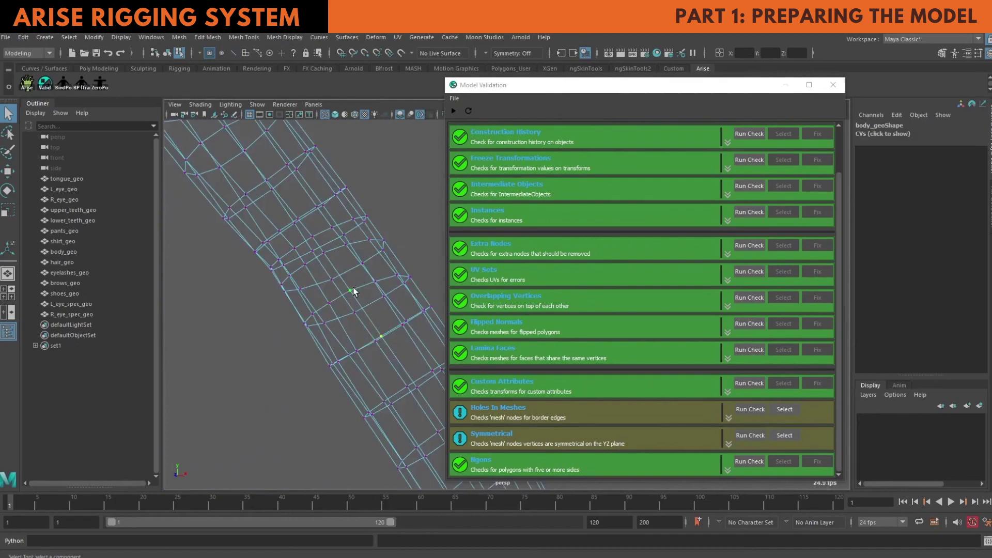
left_click(215, 36)
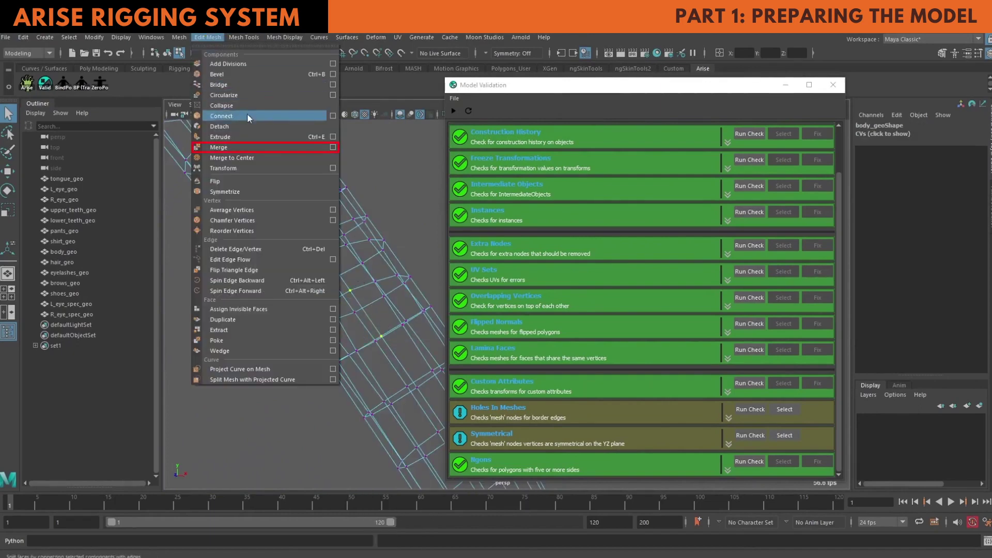
left_click(231, 148)
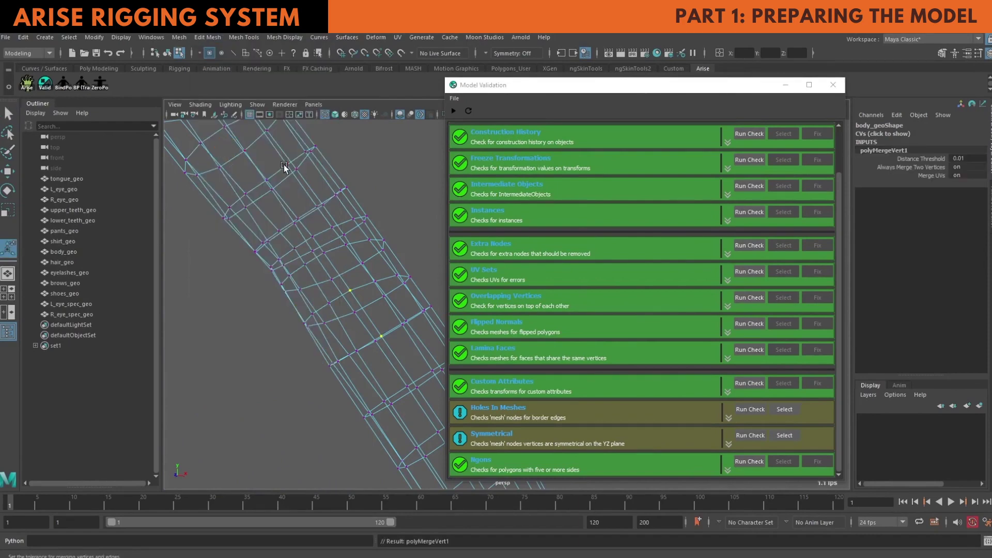
- Return the body mesh to object mode, delete all construction history in the scene, and clear the selection
right_click_drag(284, 165, 325, 152)
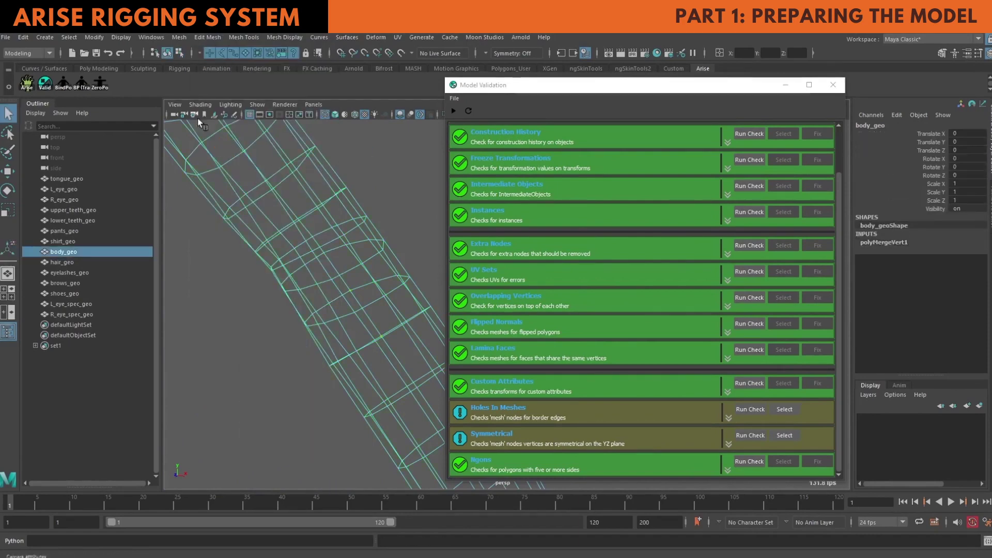
left_click(23, 37)
mouse_move(125, 171)
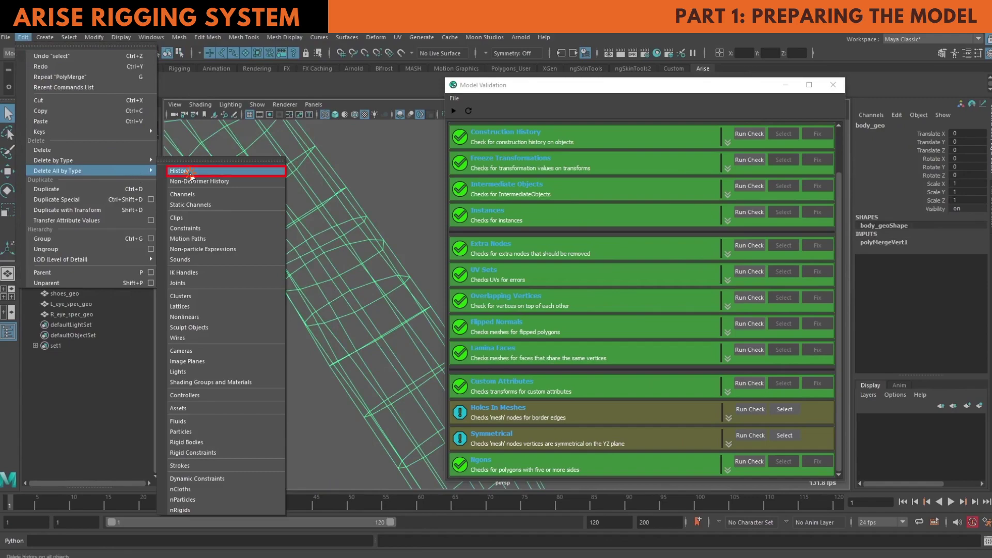
left_click(190, 173)
left_click(392, 228)
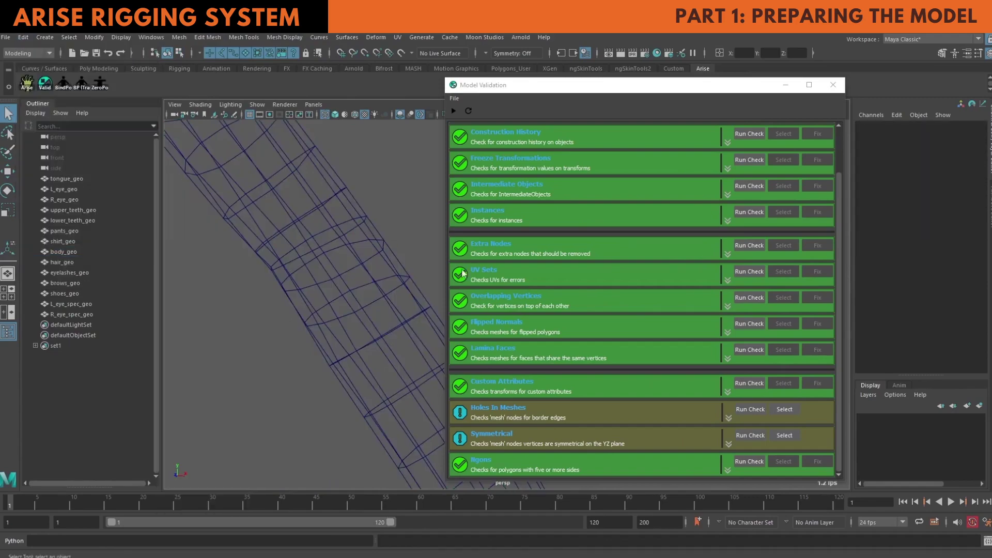
- Select the Holes In Meshes edges again, review the whole character in textured shaded display, and close Model Validation
left_click(784, 409)
right_click_drag(414, 315, 226, 306, "alt")
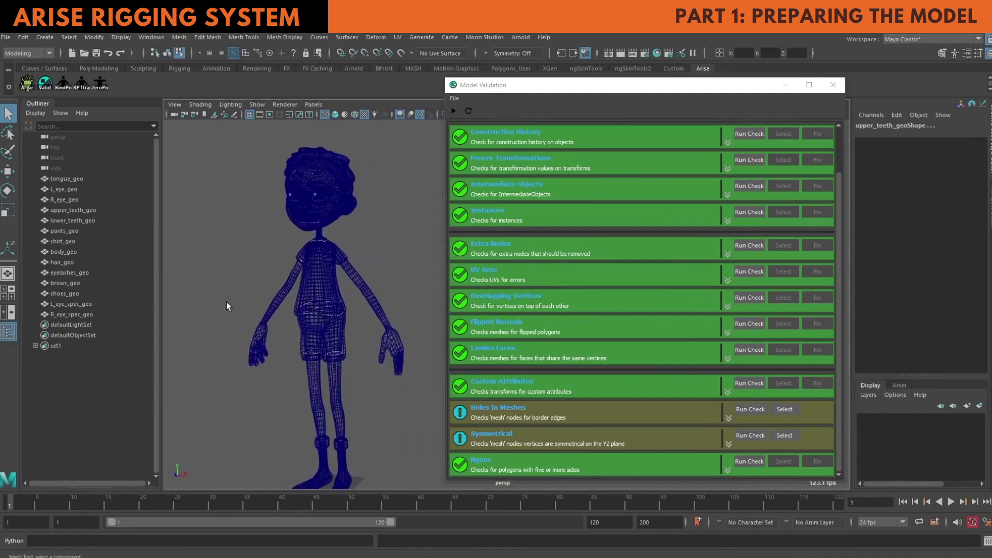
key("6")
left_click(398, 257)
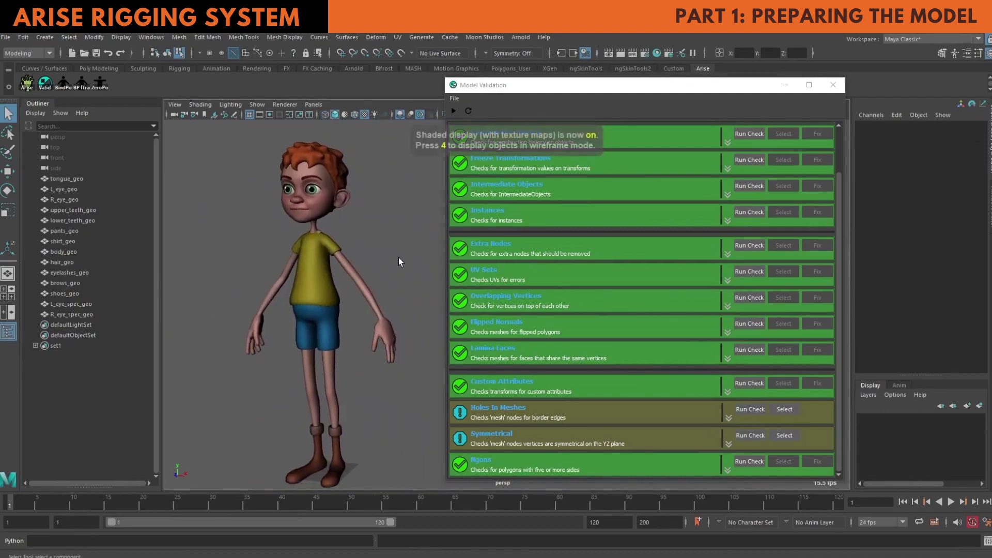
left_click(833, 86)
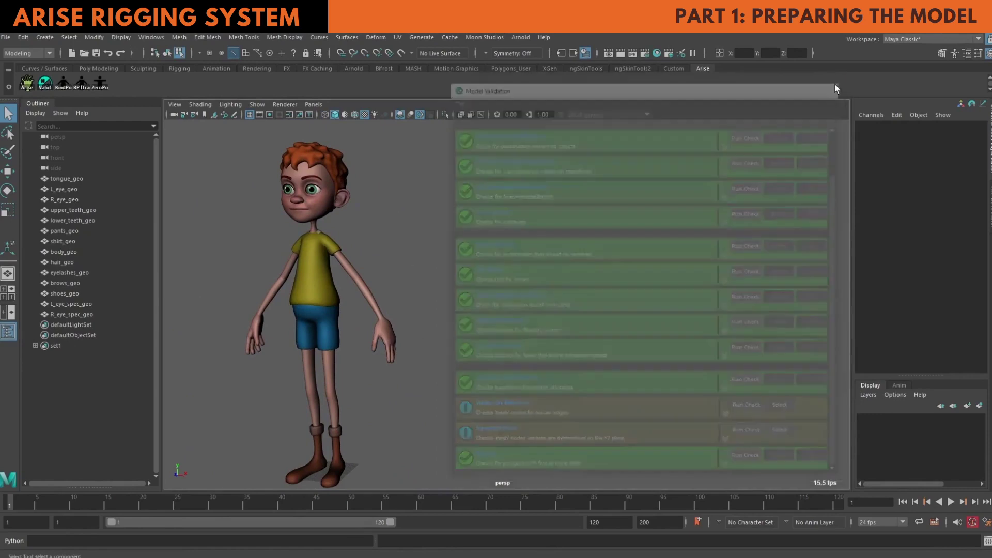
- Save the scene as kid_model_01.ma in the kid_project model folder
left_click(5, 40)
left_click(64, 90)
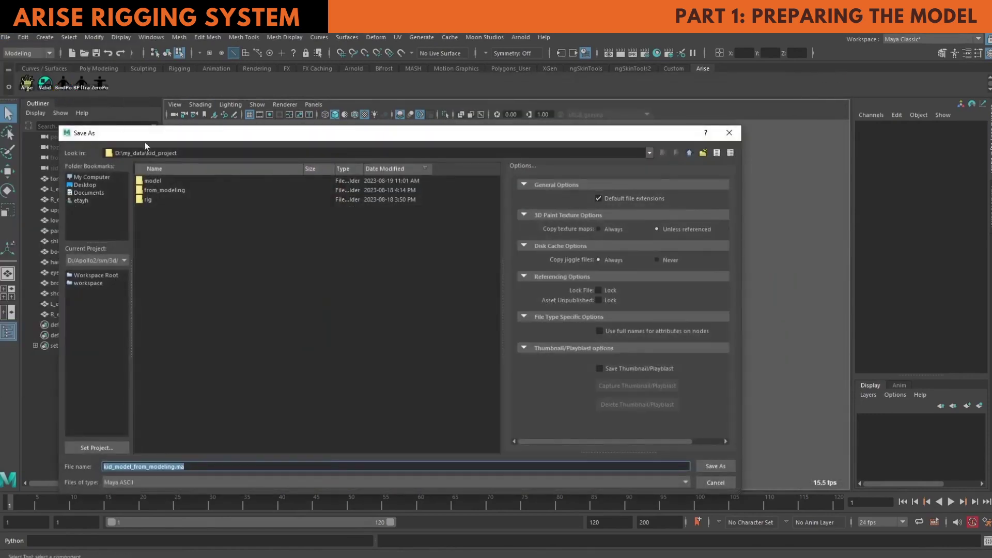
double_click(162, 180)
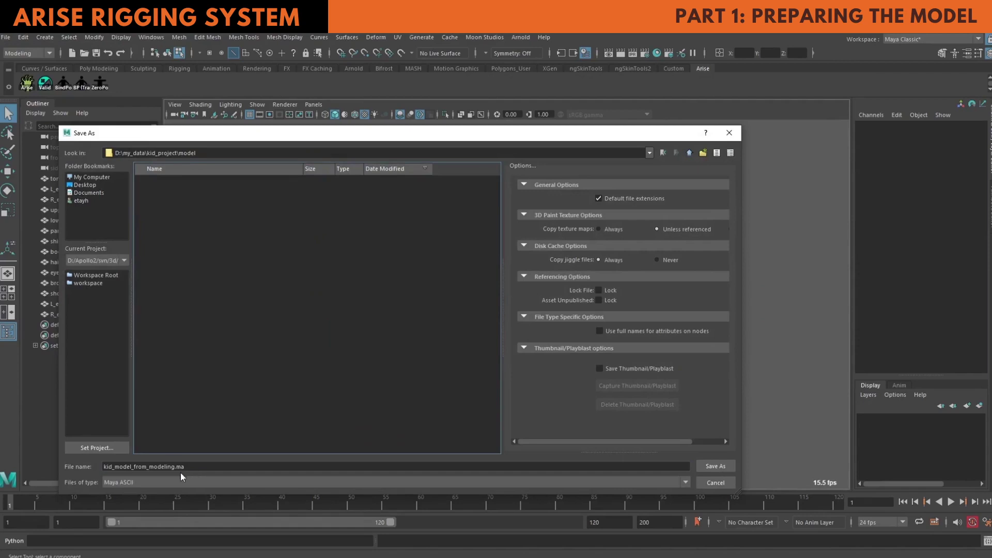
left_click_drag(174, 467, 135, 467)
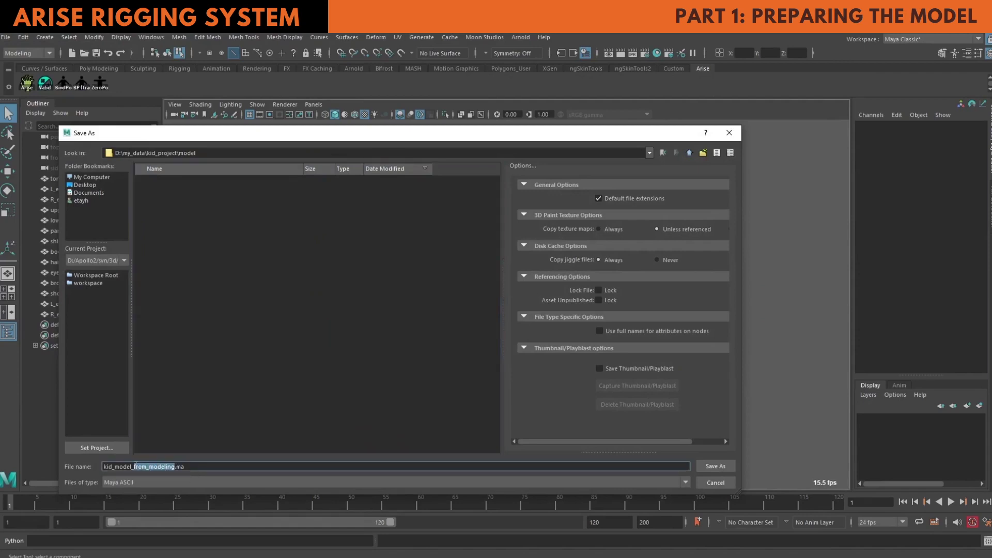
type("01")
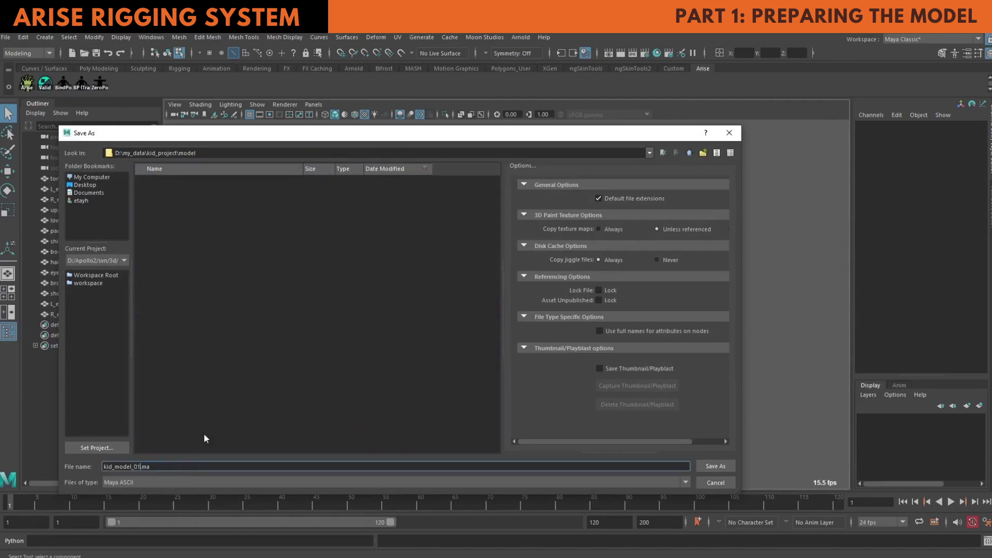
left_click(720, 465)
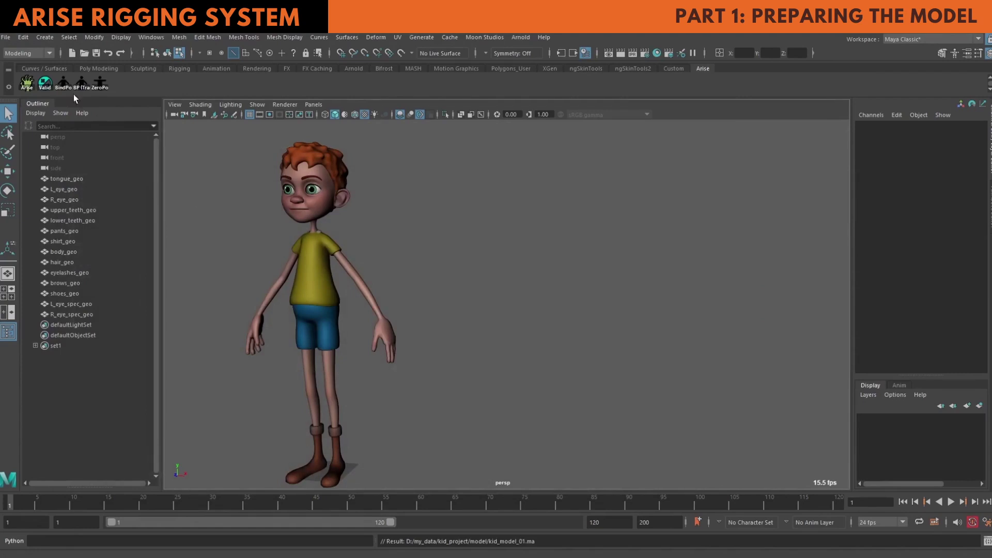
- Start a new empty scene and open the ARISE Rigging System window
left_click(5, 37)
left_click(21, 53)
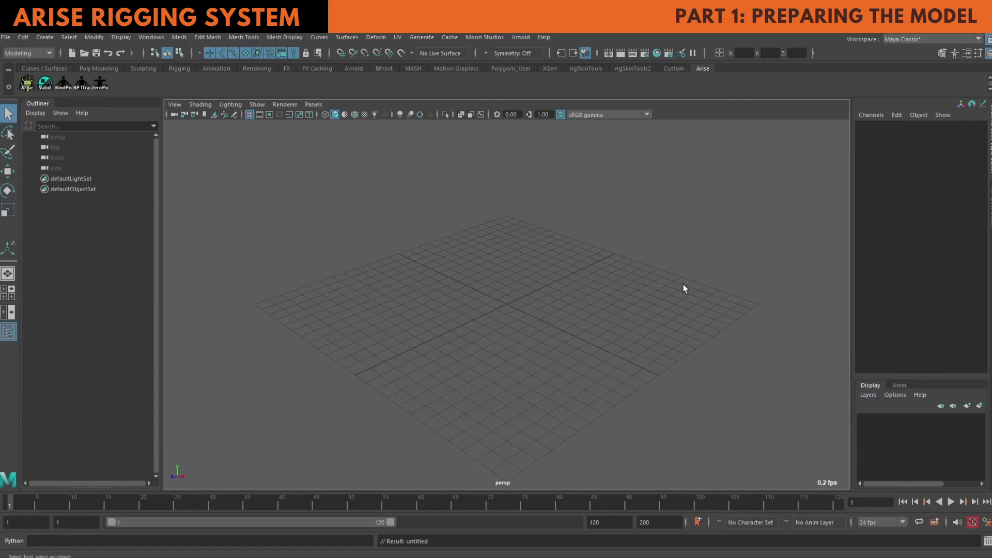
left_click(27, 84)
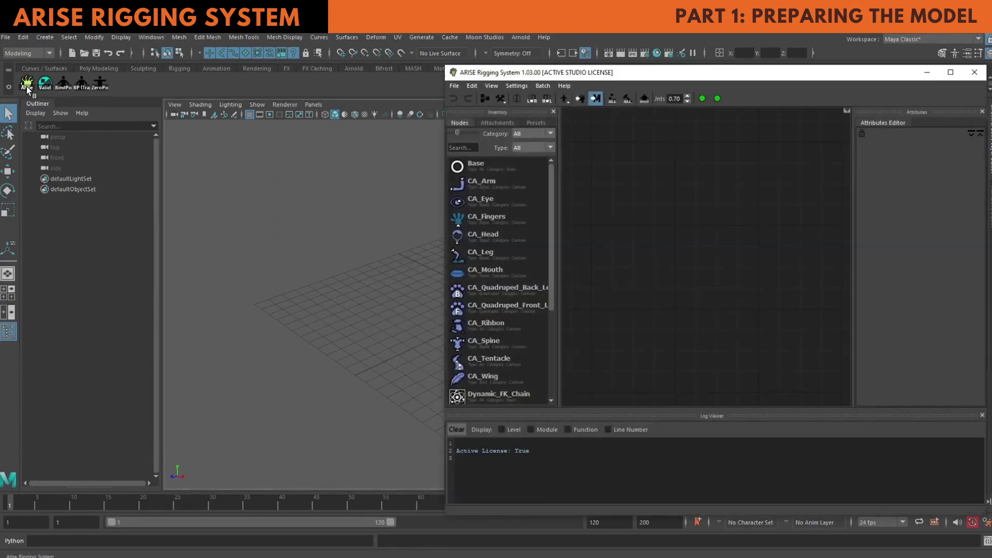
- Open the Model Updater and set the new model path to kid_model_01.ma in the kid_project model folder
left_click(453, 86)
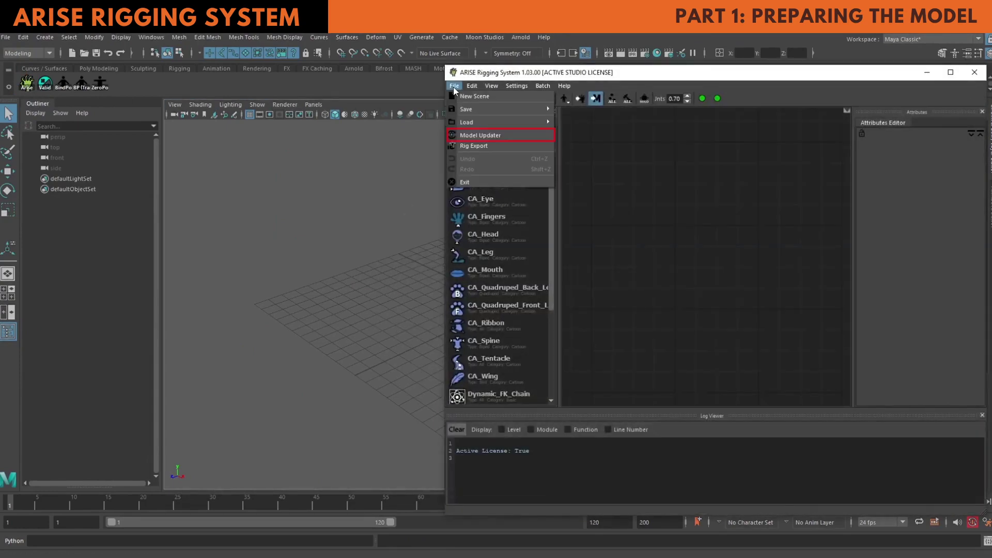
left_click(492, 134)
left_click(536, 155)
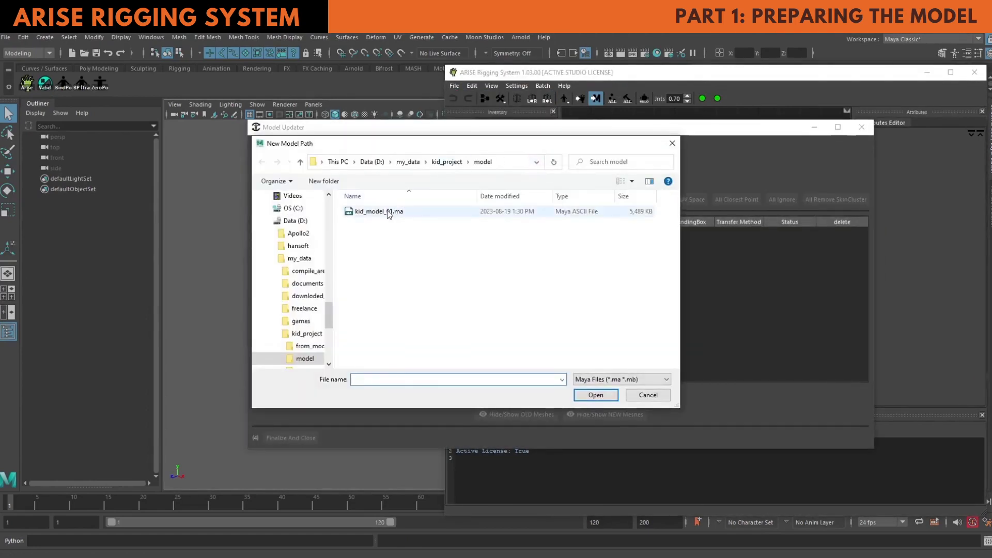
left_click(380, 211)
left_click(594, 395)
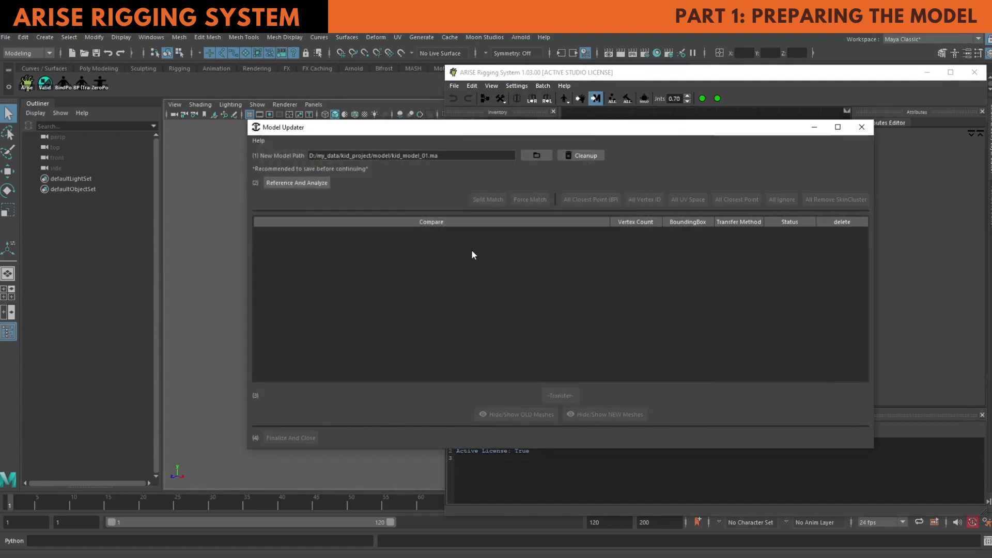
- Reference and analyze the new model, finalize it as the rig's model, and frame the whole character in textured display
left_click(323, 184)
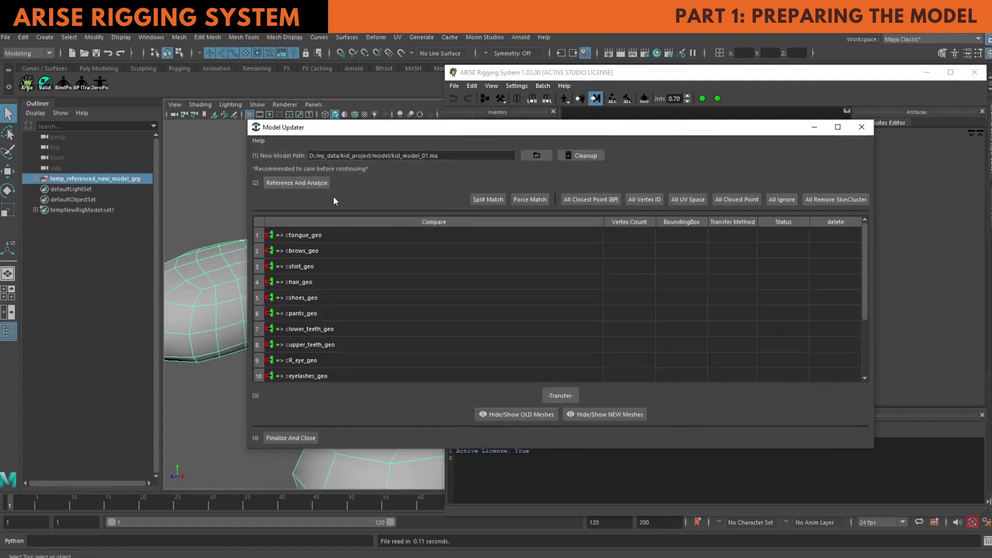
left_click(289, 437)
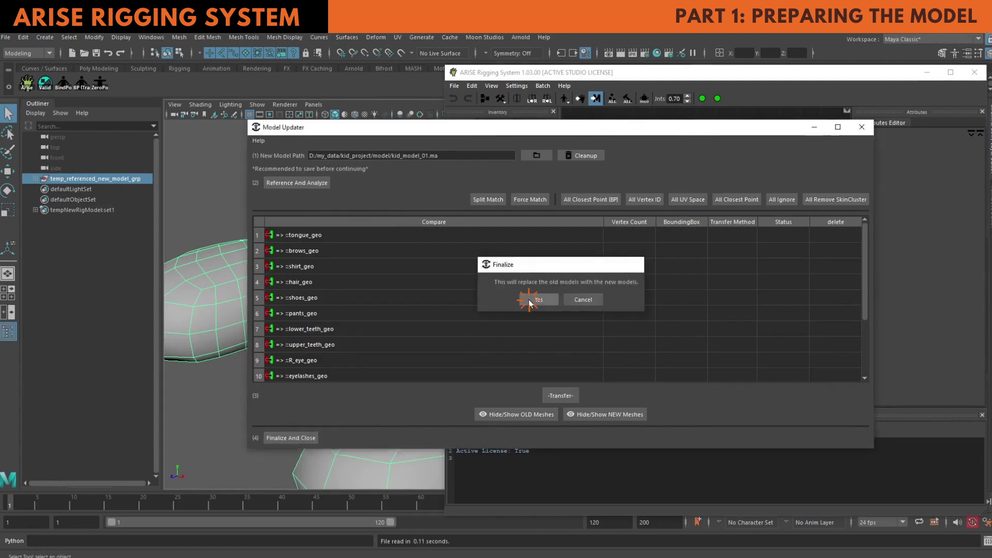
left_click(538, 300)
left_click_drag(380, 296, 293, 285, "alt")
scroll(289, 235, "down", 4)
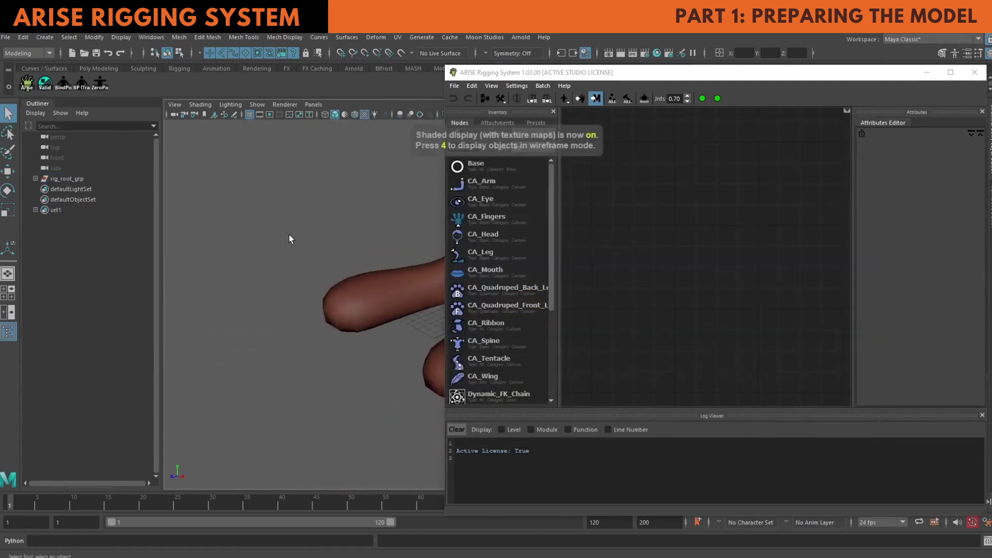
middle_click_drag(292, 234, 153, 248, "alt")
scroll(331, 222, "down", 4)
middle_click_drag(351, 214, 321, 357, "alt")
left_click_drag(321, 331, 362, 305, "alt")
scroll(310, 289, "down", 2)
middle_click_drag(362, 297, 293, 282, "alt")
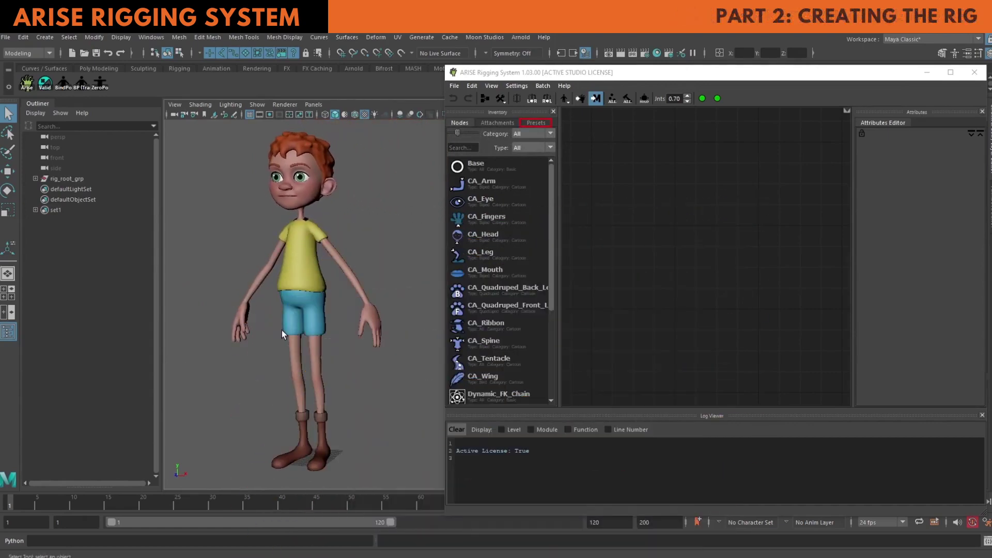
- Add the CA_Biped preset to the node graph and build the guide templates for all of its nodes
left_click(535, 124)
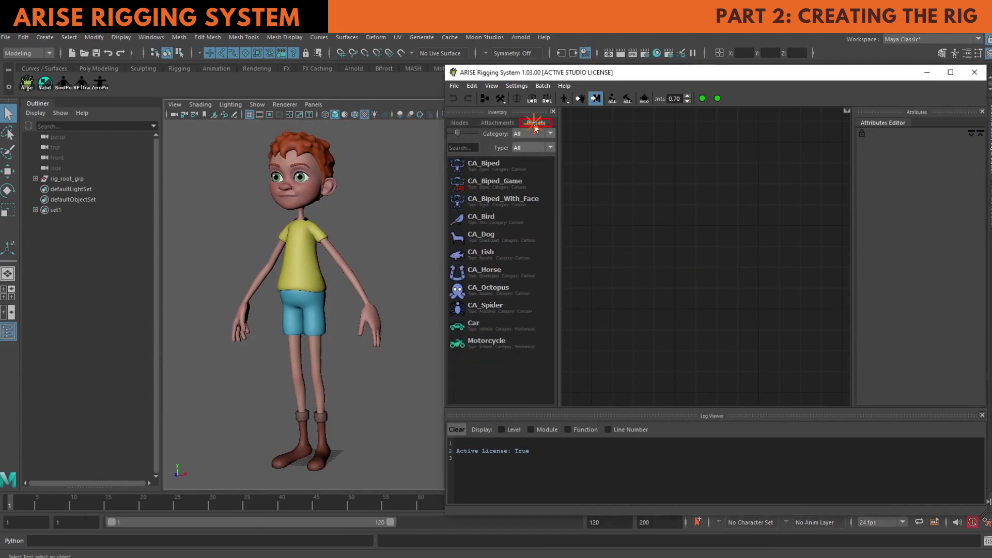
left_click_drag(502, 163, 670, 202)
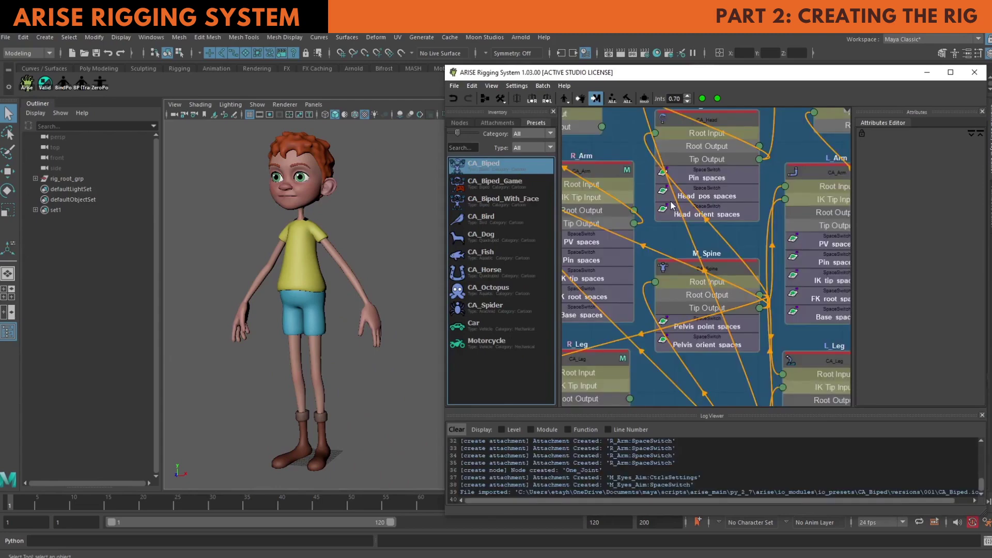
scroll(671, 206, "down", 7)
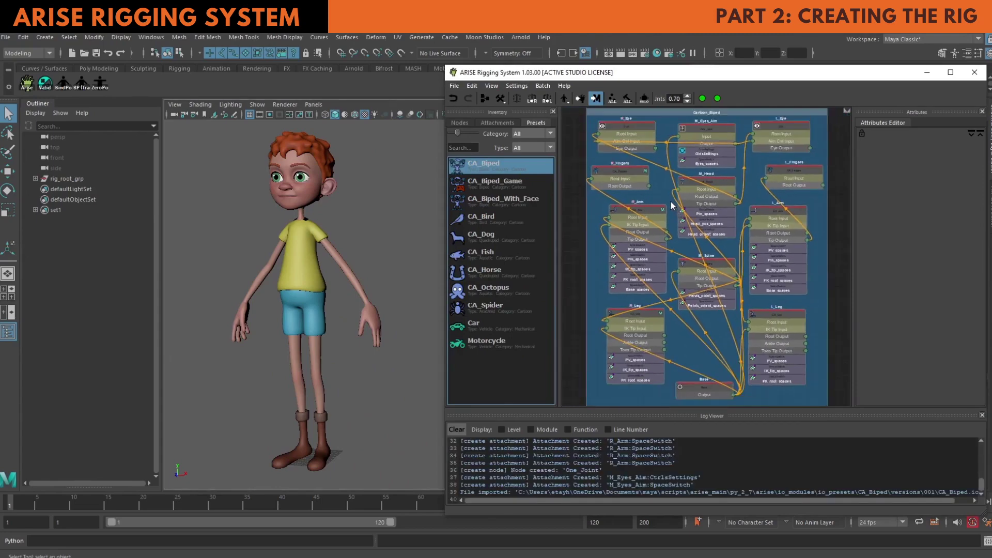
scroll(670, 201, "down", 1)
middle_click_drag(713, 244, 704, 247)
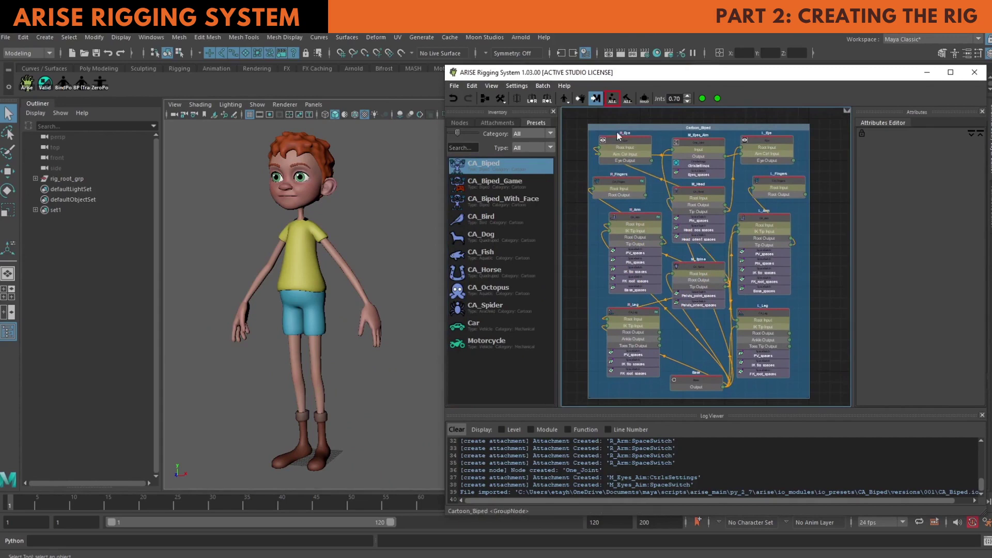
left_click(612, 101)
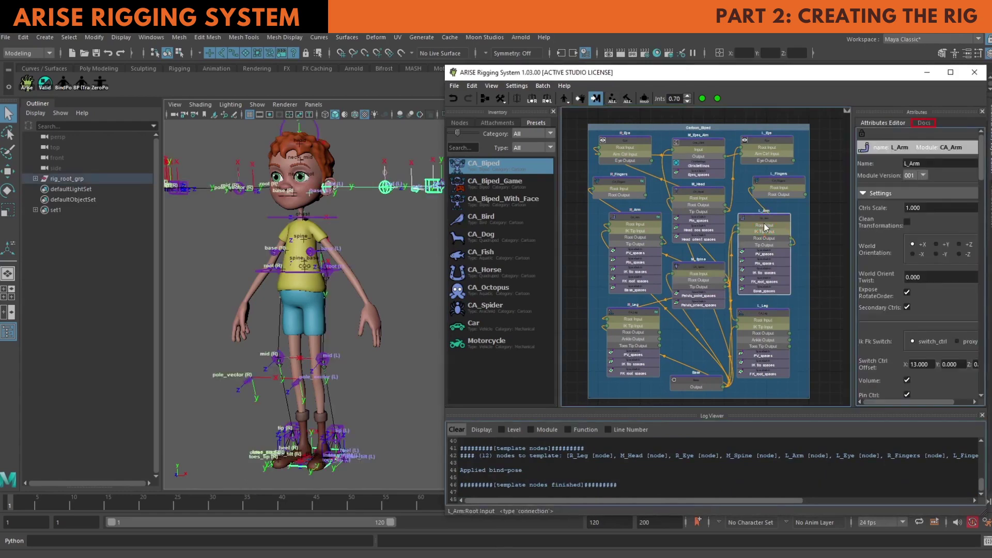
- Read the CA Arm documentation on guide placement for the L_Arm node
left_click(924, 123)
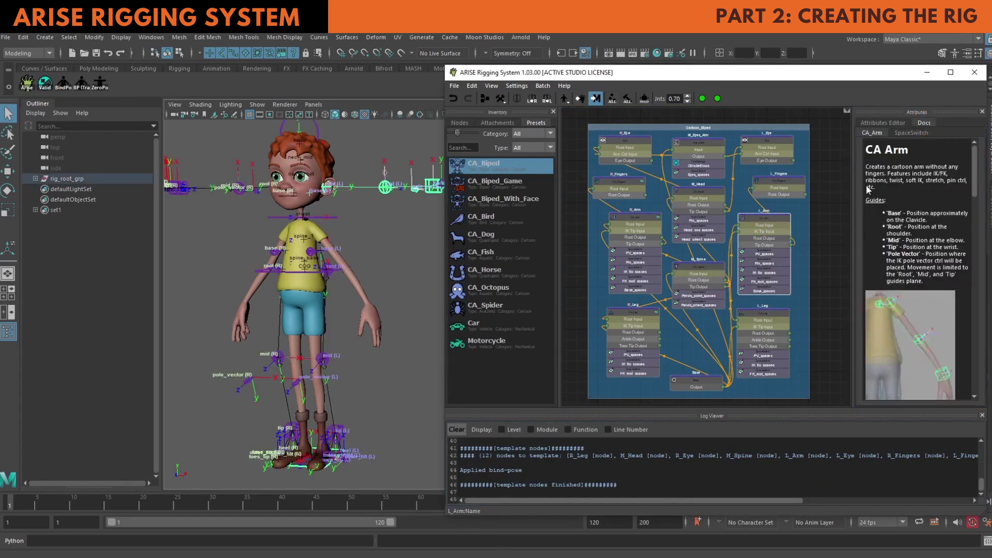
left_click_drag(852, 212, 794, 215)
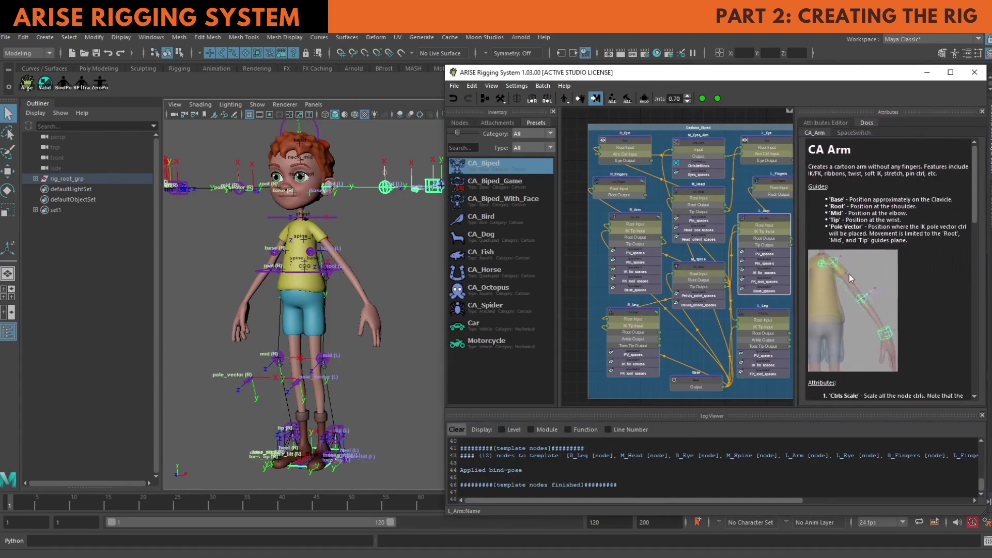
left_click_drag(796, 273, 836, 238)
left_click(859, 123)
- Clear the node selection, move the rigging window aside, and show the character in wireframe-on-shaded and X-ray display
left_click(821, 161)
mouse_move(506, 72)
left_mouse_down()
mouse_move(612, 77)
mouse_move(532, 74)
left_mouse_up()
left_click(481, 115)
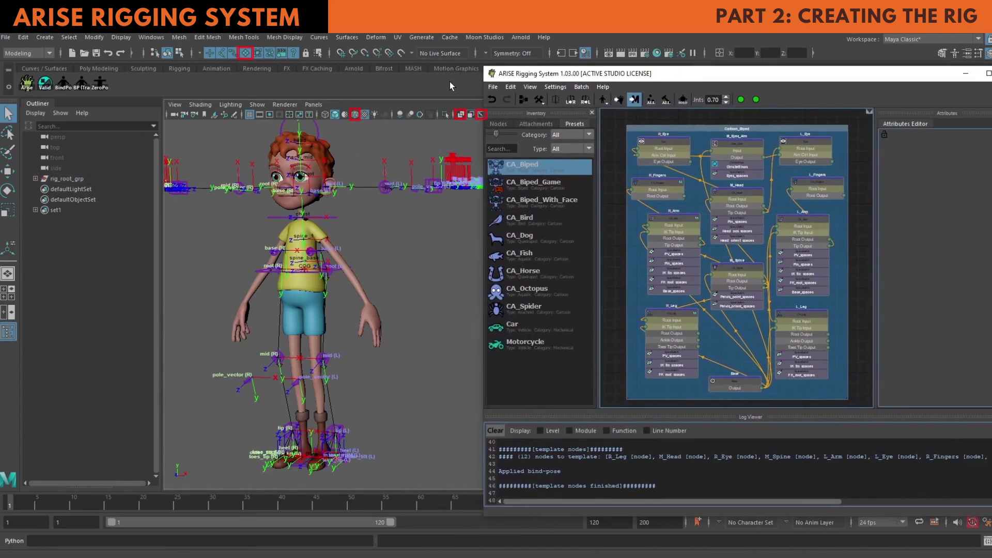
left_click(365, 115)
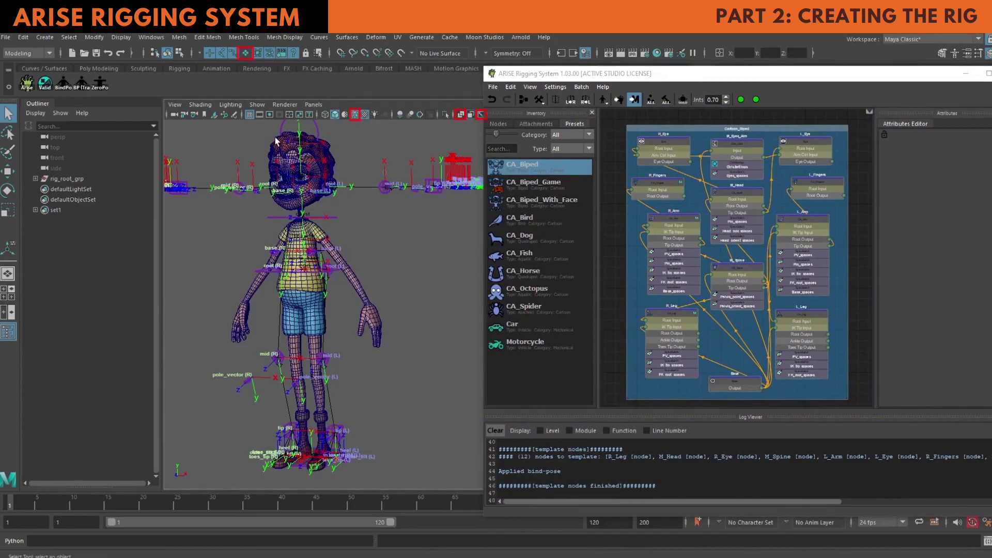
middle_click_drag(275, 141, 290, 214, "alt")
right_click_drag(290, 214, 398, 279, "alt")
middle_click_drag(398, 279, 481, 269, "alt")
left_click(461, 114)
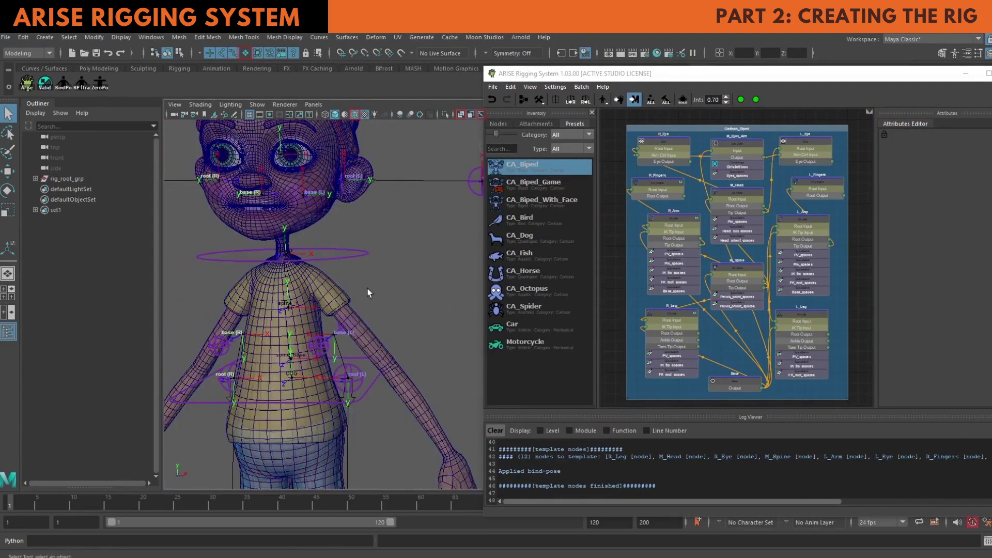
- Scale the whole guide template down from the base guide at the feet to fit the character's proportions
right_click_drag(367, 293, 310, 310, "alt")
middle_click_drag(339, 403, 362, 289, "alt")
right_click_drag(362, 289, 509, 418, "alt")
left_click(279, 413)
right_click_drag(279, 413, 212, 356, "alt")
middle_click_drag(211, 357, 201, 425, "alt")
key("r")
left_click_drag(372, 407, 347, 413)
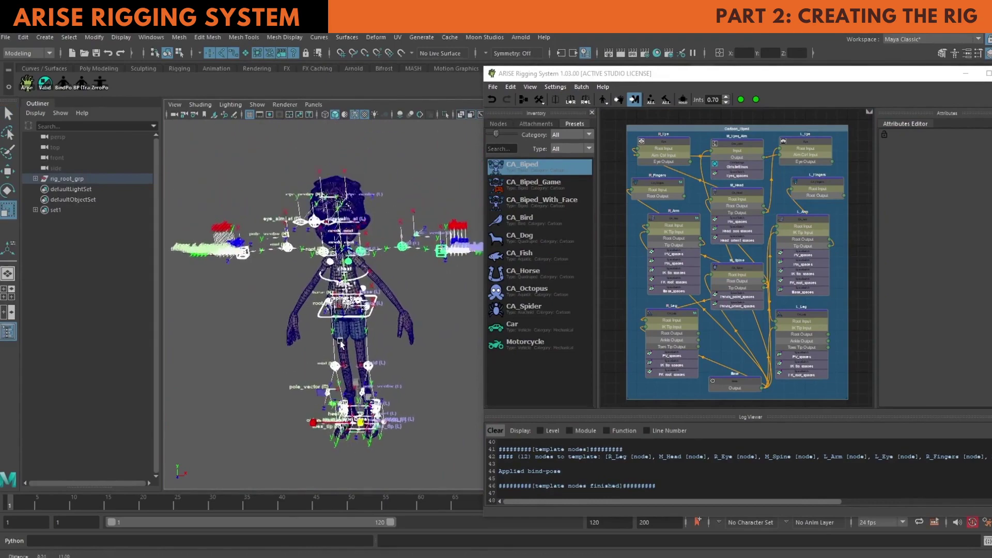
- Move the left arm's root guide into the shoulder joint, at about -5.8, -2.4, 0.7 in X, Y, Z
left_click(413, 310)
middle_click_drag(393, 282, 385, 299, "alt")
right_click_drag(386, 299, 475, 367, "alt")
middle_click_drag(382, 321, 220, 317, "alt")
left_click_drag(220, 318, 248, 305, "alt")
left_click(345, 311)
key("w")
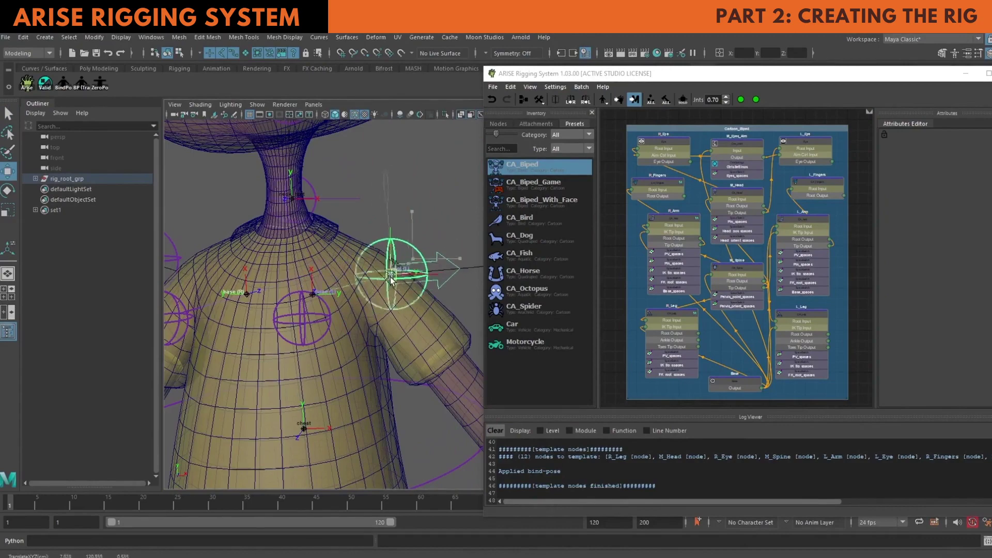
right_click_drag(404, 261, 452, 289, "alt")
middle_click_drag(281, 209, 228, 244, "alt")
left_click_drag(228, 244, 178, 254, "alt")
left_click_drag(377, 311, 423, 272)
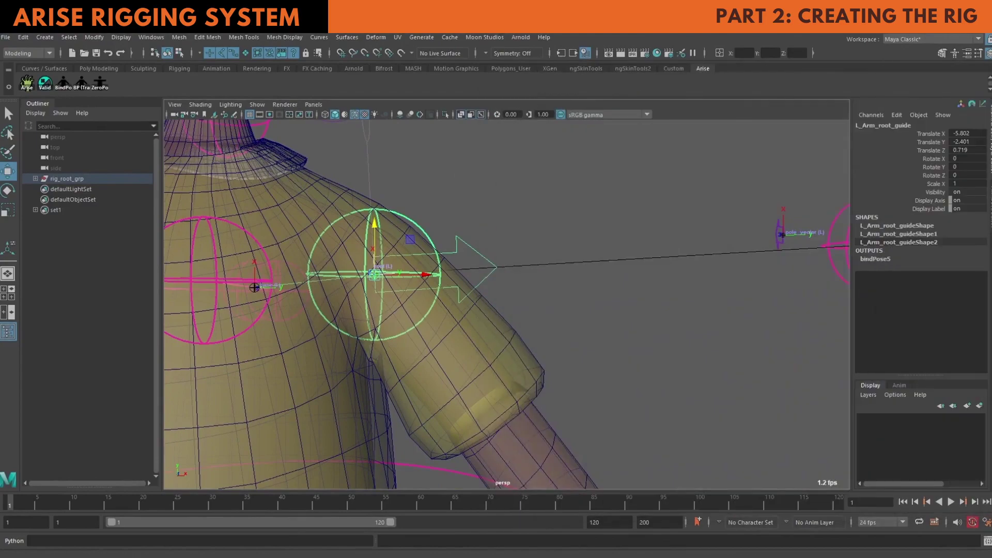
- Move the left arm's mid guide down to the elbow
scroll(544, 240, "down", 5)
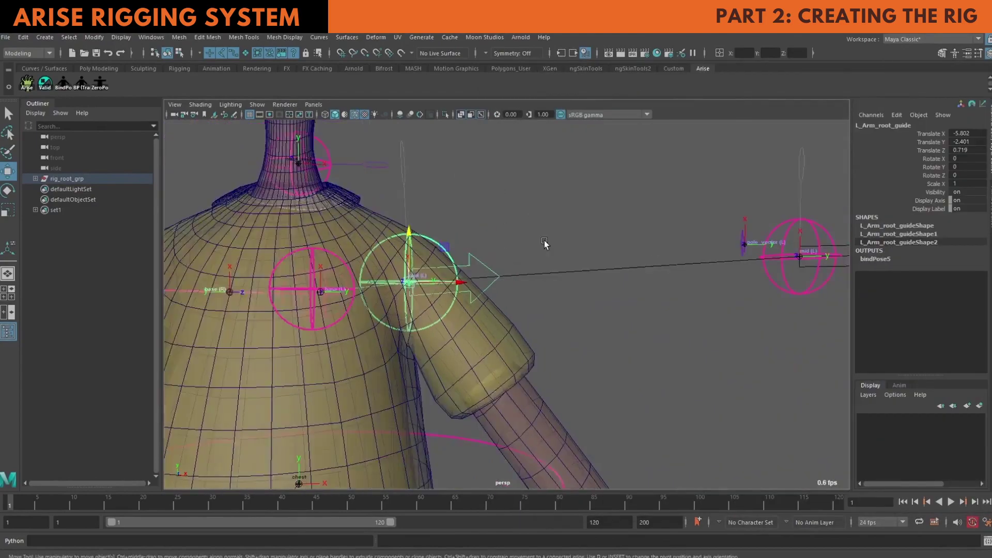
left_click_drag(602, 246, 600, 242, "alt")
middle_click_drag(599, 242, 612, 215, "alt")
left_click_drag(718, 148, 575, 373)
- Center the left mid guide inside the elbow from several view angles and reduce its size
key("f")
left_click_drag(640, 362, 543, 356, "alt")
left_click_drag(507, 305, 543, 317)
left_click_drag(547, 322, 664, 316, "alt")
left_click_drag(518, 320, 543, 322)
left_click_drag(499, 323, 351, 304)
key("r")
middle_click_drag(341, 297, 294, 295)
left_click_drag(564, 316, 555, 312)
left_click_drag(555, 312, 661, 309, "alt")
left_click_drag(498, 314, 495, 309)
- Move the left arm's tip guide to the wrist and rotate it about 64 degrees around Z to follow the forearm
scroll(516, 259, "down", 10)
middle_click_drag(516, 259, 478, 279, "alt")
left_click(614, 251)
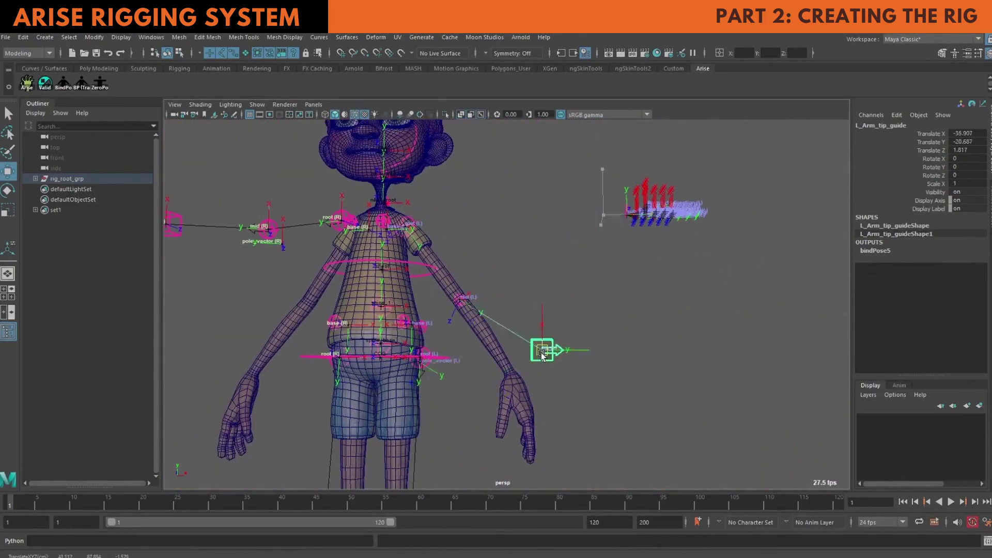
key("f")
left_click_drag(652, 327, 627, 328, "alt")
key("e")
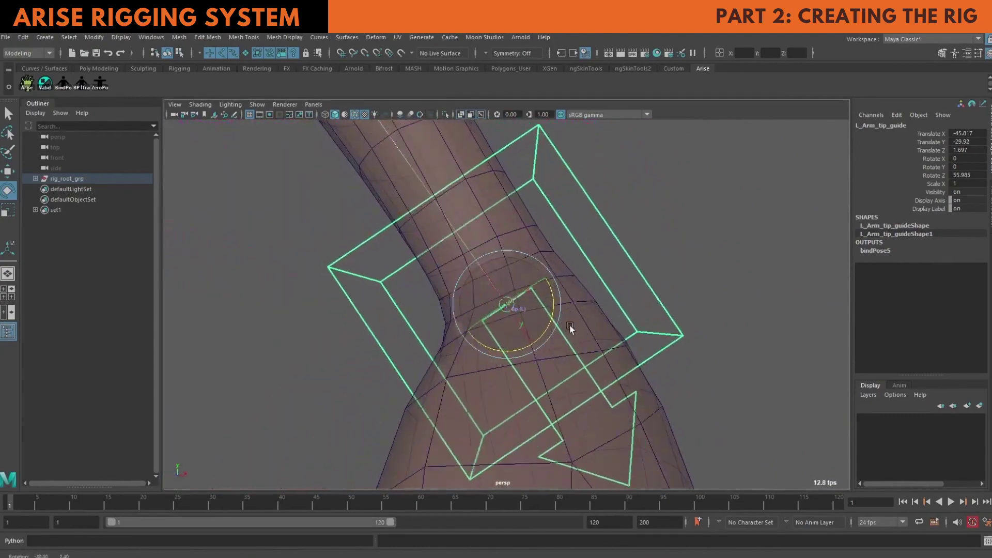
key("w")
left_click_drag(556, 321, 514, 327)
left_click_drag(554, 284, 578, 271)
- Center the left tip guide in the wrist from the side and fine-tune its rotation to match the hand
left_click_drag(554, 338, 448, 331)
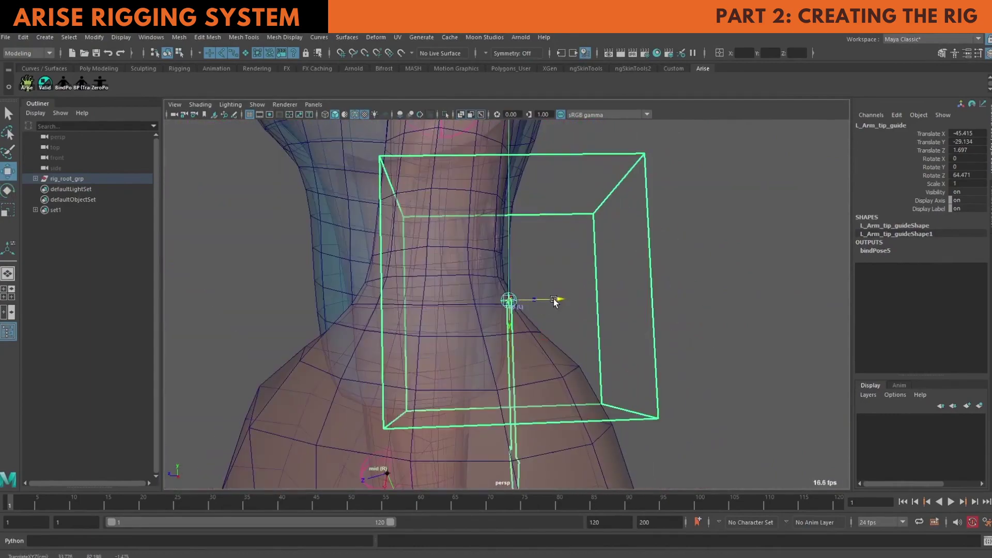
left_click_drag(557, 302, 465, 303)
left_click_drag(465, 310, 488, 259, "alt")
key("e")
left_click_drag(485, 240, 488, 245)
left_click_drag(482, 290, 569, 292, "alt")
key("w")
left_click_drag(578, 274, 567, 281)
left_click_drag(567, 281, 467, 219, "alt")
key("e")
left_click_drag(496, 252, 502, 257)
- Move the left arm's pole vector guide farther behind the elbow along Z
scroll(542, 264, "down", 4)
middle_click_drag(558, 267, 514, 393, "alt")
left_click_drag(613, 242, 633, 307, "alt")
left_click(677, 261)
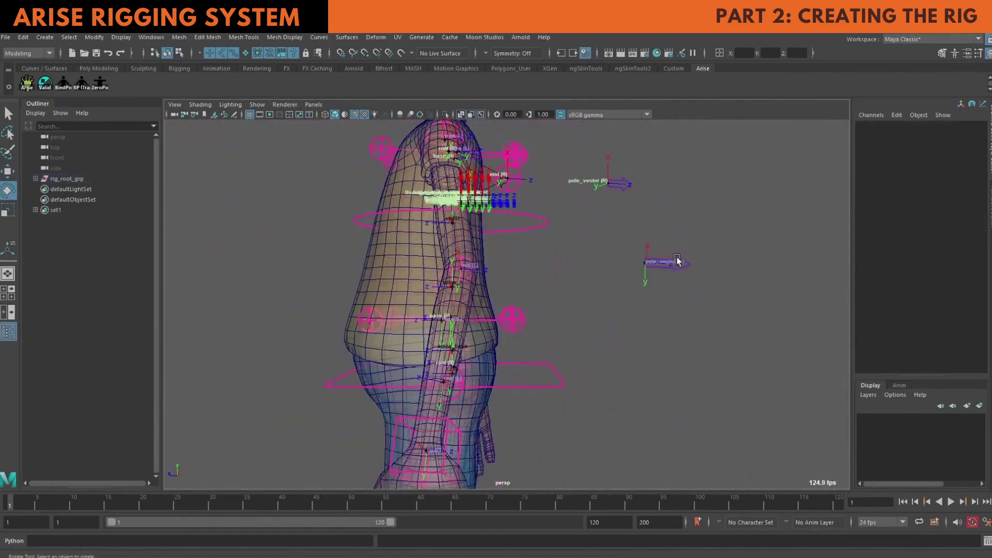
left_click(681, 264)
key("w")
left_click_drag(691, 264, 742, 268)
- Place the left fingers' sub-parent guide in the palm and rotate it about -77 degrees around Z to follow the hand
scroll(620, 290, "down", 4)
left_click_drag(444, 274, 567, 245, "alt")
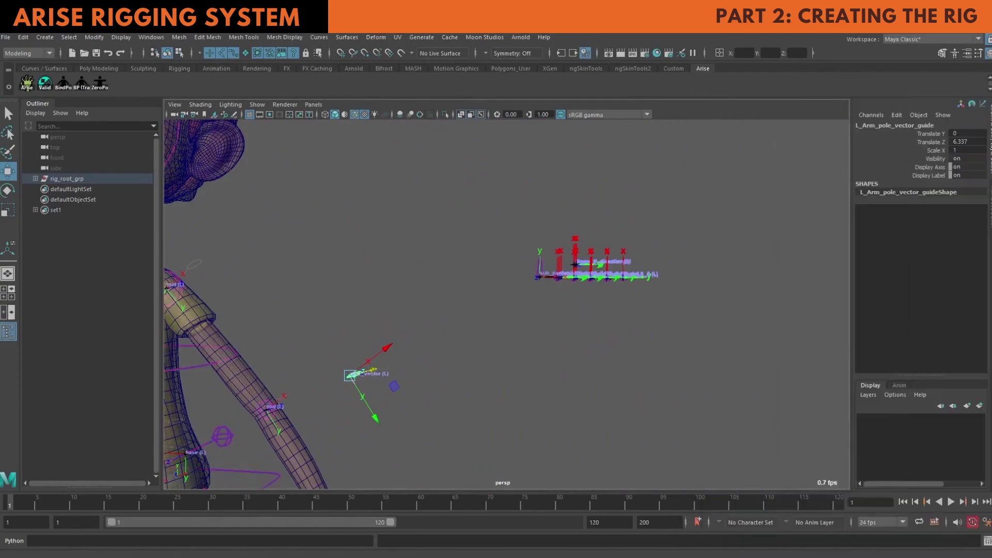
left_click_drag(455, 268, 511, 321, "alt")
scroll(522, 336, "up", 4)
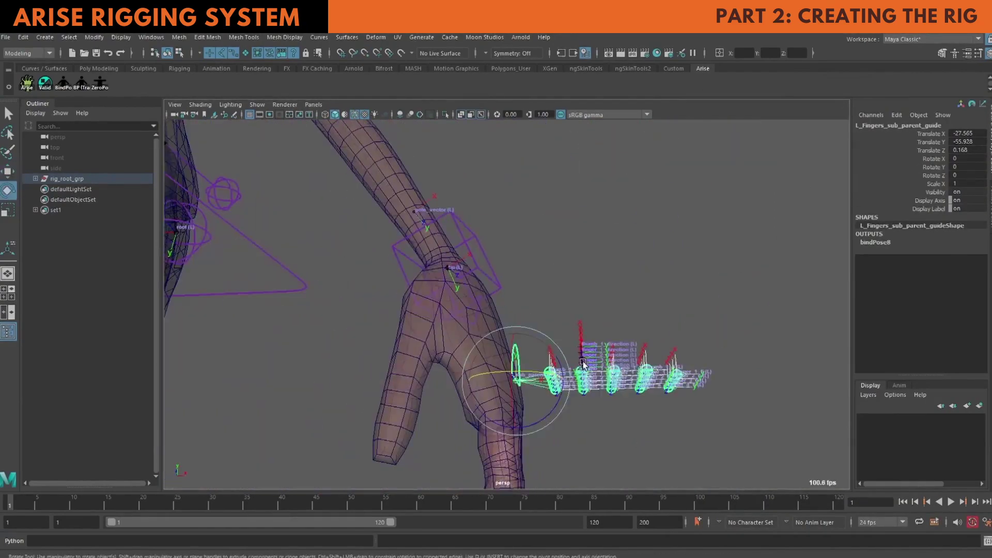
left_click_drag(556, 372, 546, 418)
left_click_drag(549, 300, 484, 312)
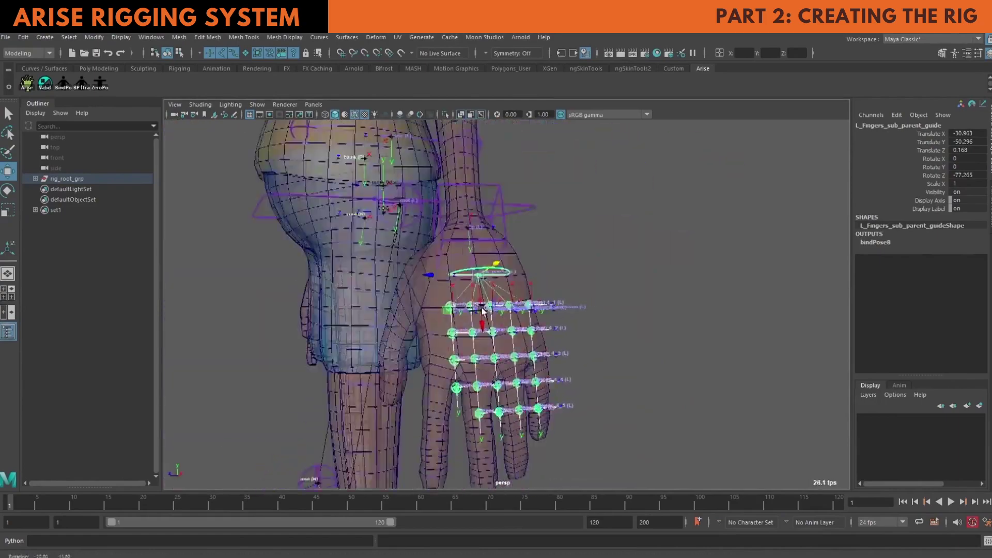
- Move the left thumb's first guide to the thumb base and rotate it in line with the thumb
left_click(646, 317)
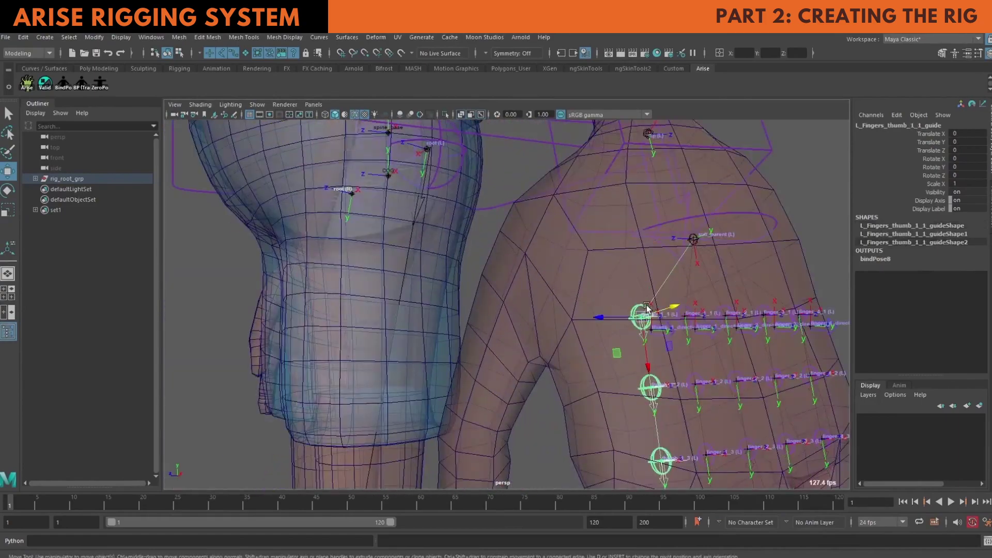
left_click_drag(475, 305, 613, 263, "alt")
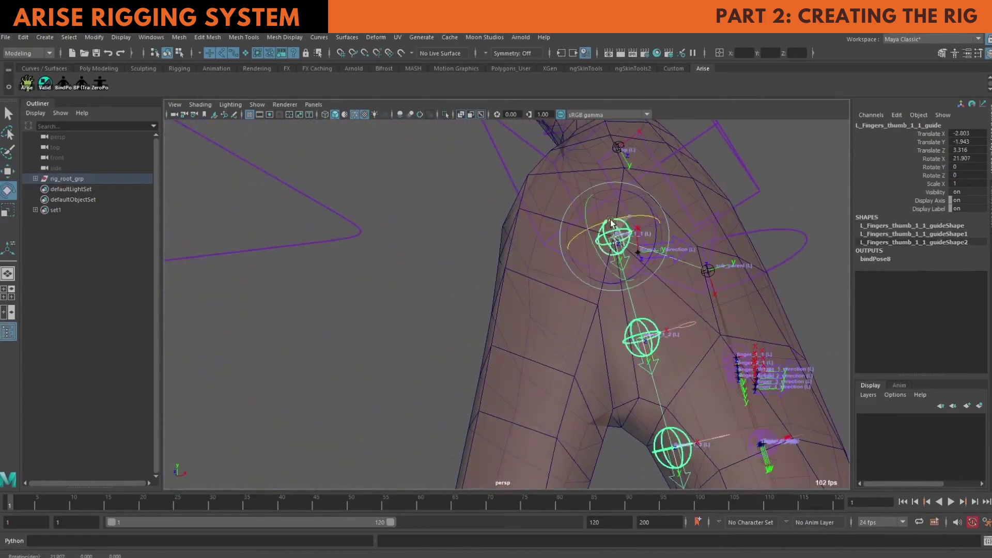
left_click_drag(611, 222, 613, 230)
left_click_drag(614, 229, 579, 232, "alt")
key("w")
left_click_drag(615, 220, 522, 290)
left_click_drag(465, 255, 476, 255)
- Place the left thumb's second guide at its knuckle and rotate it about -10 degrees around Z along the thumb
key("e")
key("w")
left_click_drag(525, 277, 551, 270)
left_click(497, 281)
left_click_drag(551, 270, 558, 203)
left_click(562, 280)
key("e")
key("w")
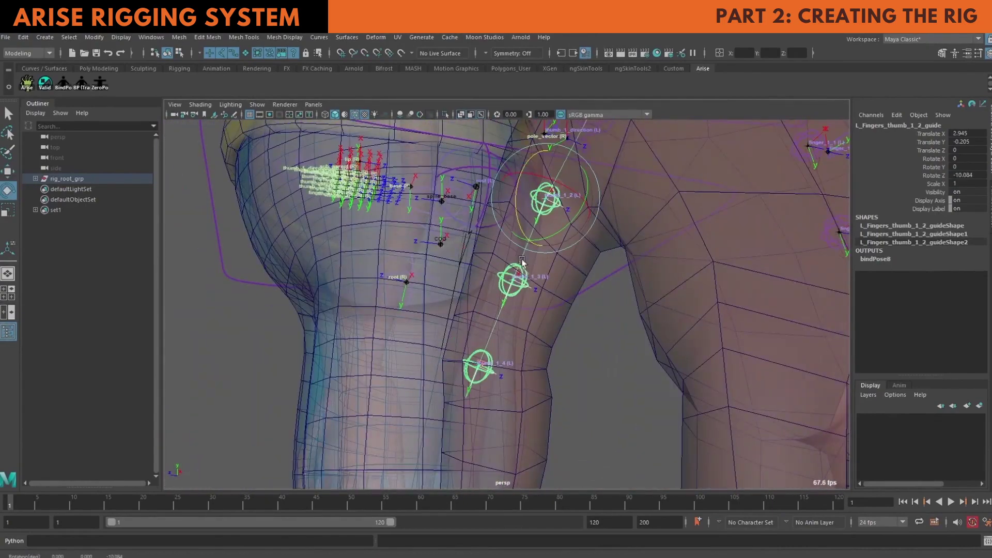
mouse_move(991, 99)
left_mouse_down()
mouse_move(806, 102)
mouse_move(991, 103)
left_mouse_up()
- Position the left thumb's third and fourth guides along the thumb toward its tip
left_click_drag(517, 292, 594, 292, "alt")
left_click(541, 279)
left_click(565, 362, "shift")
key("w")
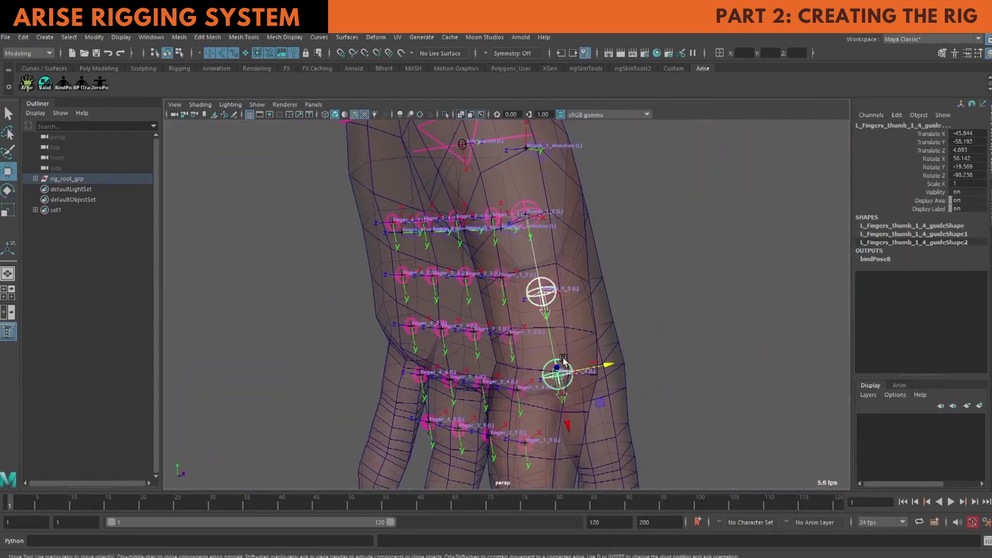
left_click_drag(566, 384, 604, 323, "alt")
middle_click_drag(651, 444, 643, 339, "alt")
left_click(680, 369)
middle_click_drag(680, 369, 690, 219, "alt")
left_click_drag(689, 215, 616, 232)
left_click_drag(615, 266, 638, 378)
left_click_drag(638, 362, 677, 313, "alt")
left_click_drag(613, 350, 505, 212)
- Rotate the side vector guide of the left thumb's first joint to about -45, -40, 30 degrees in X, Y, Z
middle_click_drag(505, 211, 381, 377, "alt")
left_click_drag(381, 377, 461, 313, "alt")
left_click(484, 343)
key("e")
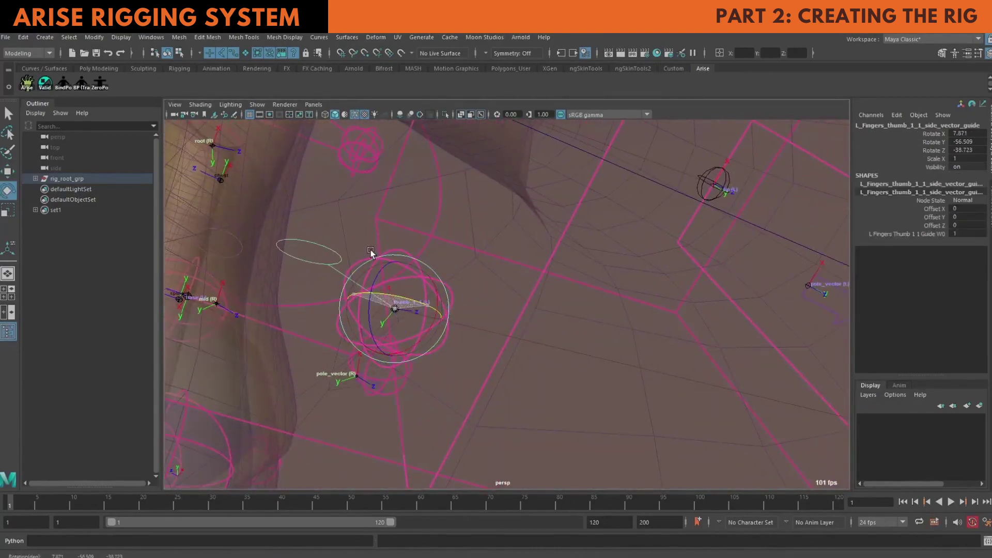
left_click_drag(373, 291, 398, 258)
right_click_drag(398, 258, 343, 263, "alt")
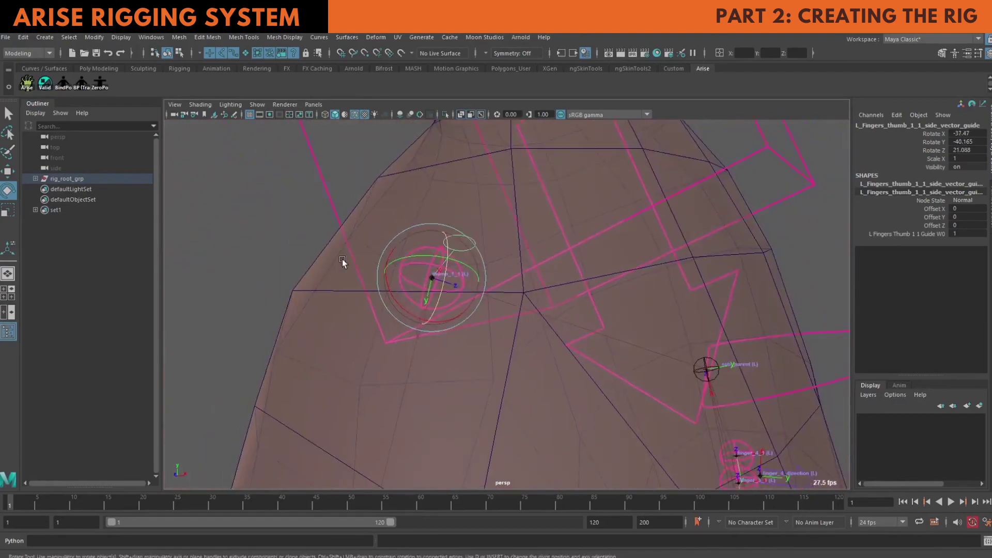
left_click_drag(343, 263, 505, 309, "alt")
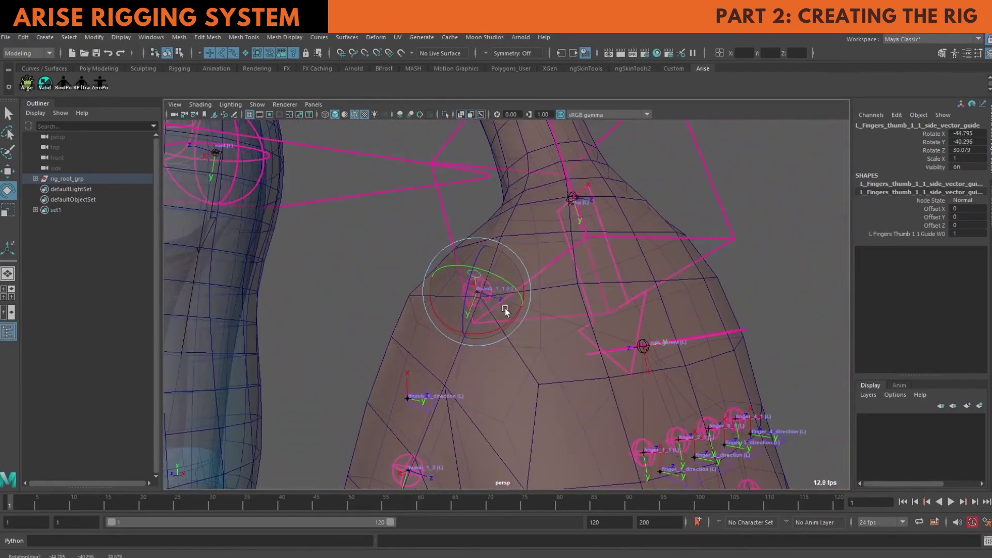
- Shift the left index finger's second guide sideways onto its knuckle
middle_click_drag(695, 341, 616, 180, "alt")
left_click_drag(630, 258, 558, 290, "alt")
right_click_drag(558, 290, 712, 337, "alt")
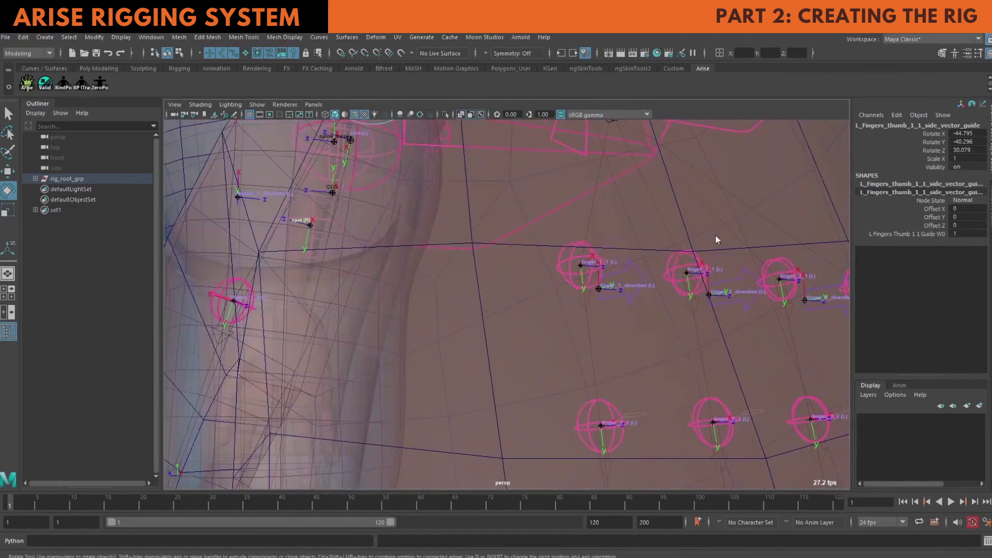
key("w")
right_click_drag(594, 254, 496, 258, "alt")
left_click(556, 246)
right_click_drag(556, 246, 576, 318, "alt")
left_click_drag(575, 318, 672, 289, "alt")
left_click_drag(555, 285, 546, 285)
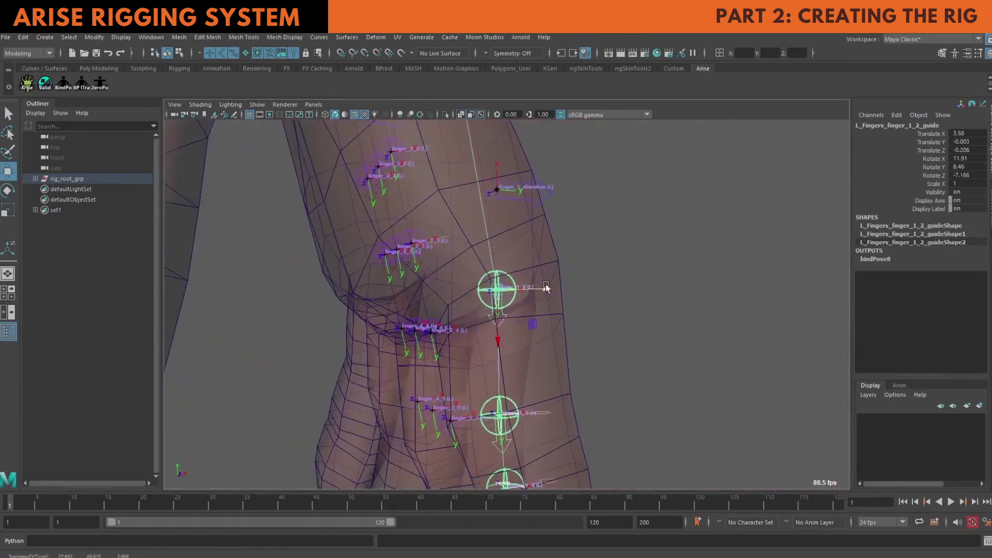
- Center the left index finger's fourth guide inside the finger
left_click(501, 414)
left_click_drag(500, 372, 565, 239, "alt")
left_click(522, 356)
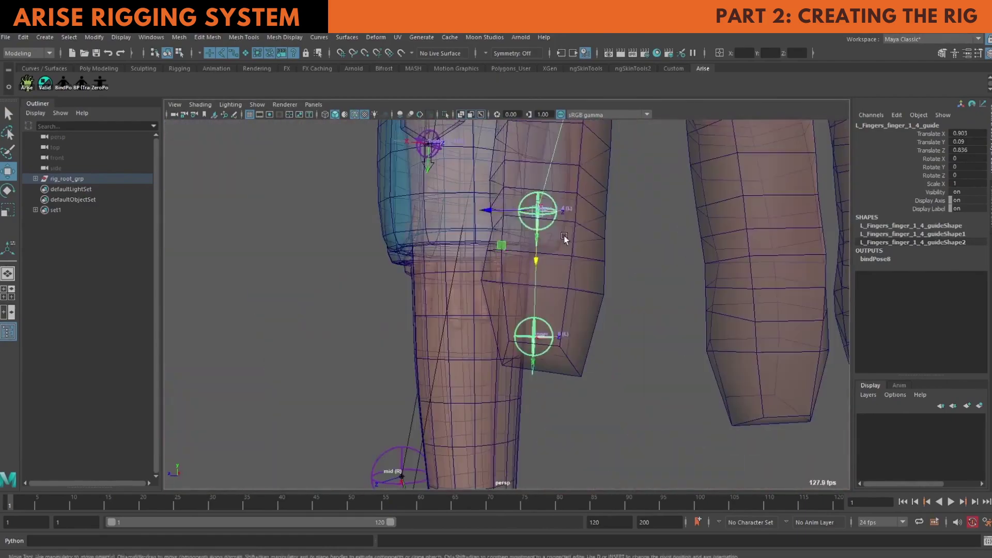
left_click_drag(488, 211, 496, 212)
left_click_drag(564, 258, 568, 346, "alt")
left_click(605, 331)
- Refine the sideways position of the left index finger's second guide within the knuckle
left_click_drag(568, 345, 517, 327, "alt")
middle_click_drag(516, 327, 569, 289, "alt")
left_click(572, 281)
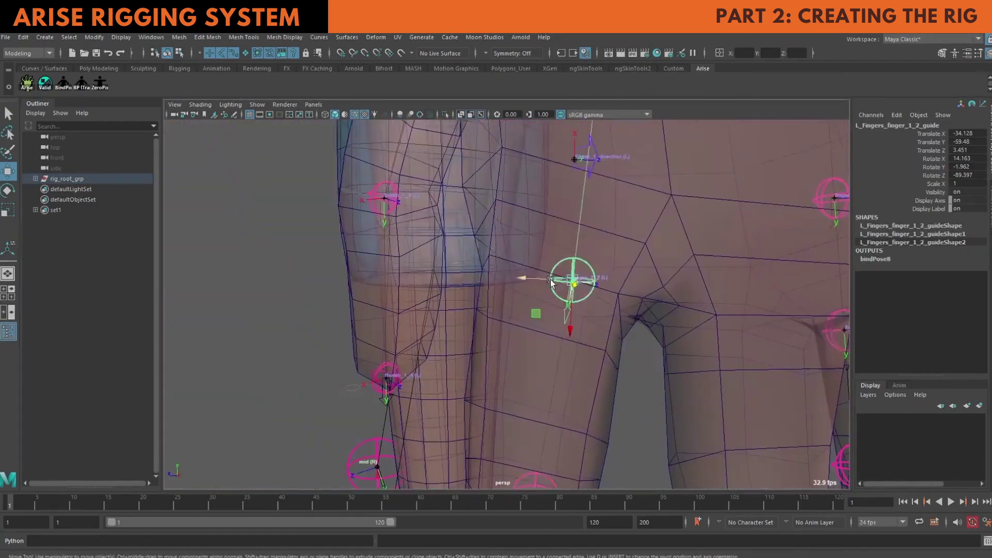
left_click_drag(523, 279, 519, 279)
left_click_drag(518, 279, 620, 222, "alt")
left_click_drag(654, 171, 599, 194)
key("e")
left_click_drag(618, 259, 609, 219, "alt")
- Move the left leg's root guide inward to the hip joint
left_click(643, 442)
key("w")
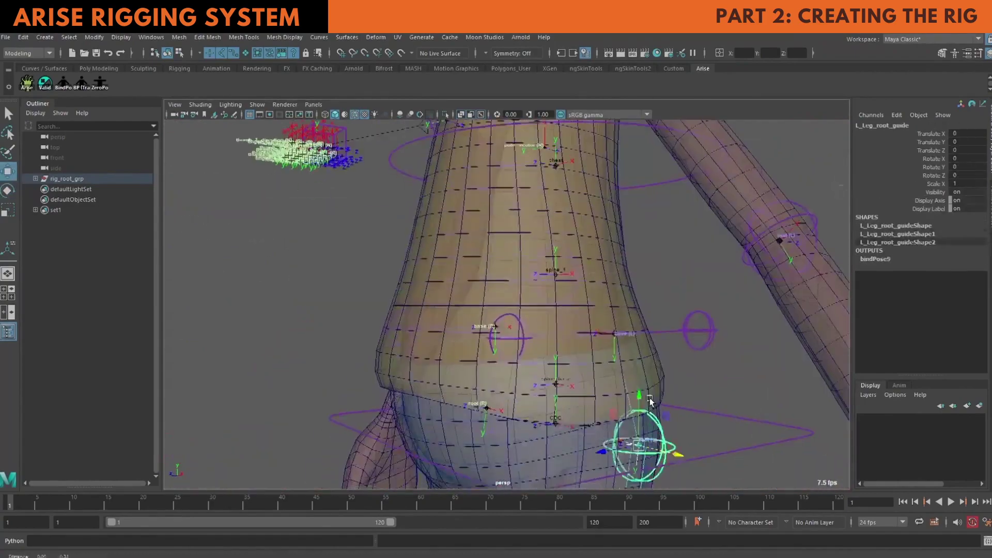
left_click_drag(675, 451, 653, 450)
left_click_drag(653, 403, 483, 294, "alt")
middle_click_drag(482, 295, 527, 259, "alt")
left_click(560, 390)
left_click_drag(560, 389, 537, 403)
left_click_drag(537, 403, 401, 361, "alt")
- Fine-tune the left leg guide's placement in an orthographic view with the guide framed
key("space")
key("space")
key("f")
left_click(354, 114)
mouse_move(527, 274)
left_mouse_down()
mouse_move(527, 310)
mouse_move(487, 308)
left_mouse_up()
key("space")
key("space")
key("f")
left_click(355, 114)
scroll(500, 308, "down", 6)
- Move the left leg's tip guide to the ankle and rotate it about -18 degrees around Y to follow the foot
middle_click_drag(563, 439, 573, 228, "alt")
left_click(594, 366)
left_click_drag(577, 367, 519, 354)
key("e")
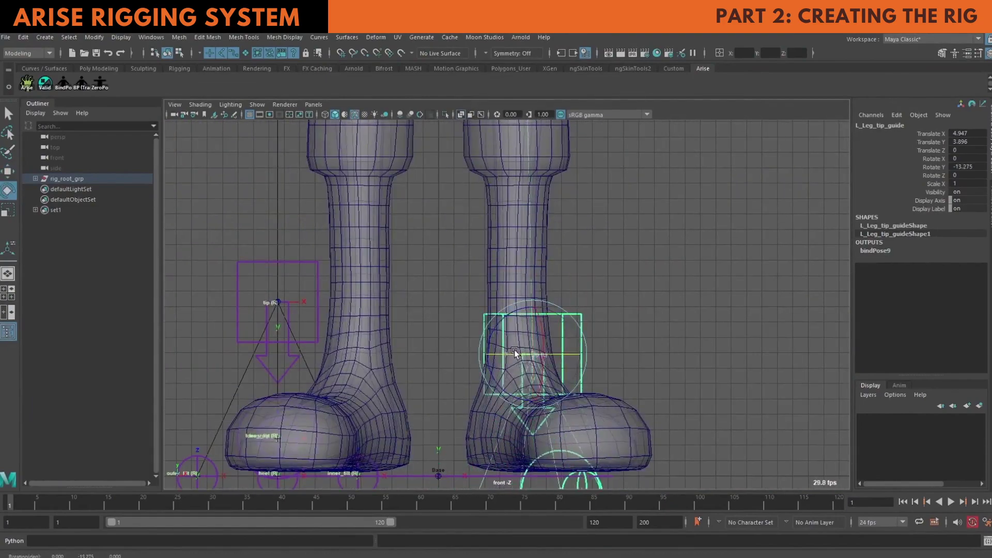
key("w")
key("space")
key("space")
scroll(716, 320, "down", 6)
left_click_drag(715, 320, 622, 279, "alt")
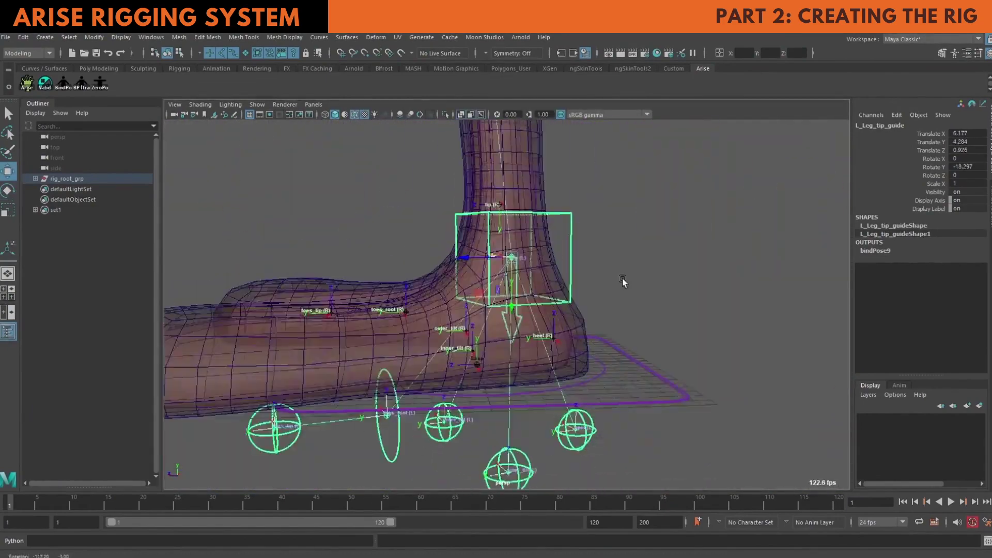
- Position the left foot's toes root and toes tip guides inside the front of the foot
middle_click_drag(622, 279, 796, 281, "alt")
left_click(561, 369)
left_click_drag(561, 369, 512, 352)
left_click_drag(467, 361, 423, 361)
left_click_drag(428, 318, 444, 385, "alt")
left_click(457, 385)
left_click_drag(409, 385, 587, 321)
- Place the left foot's outer tilt guide and its neighbouring sole guides around the edge of the sole
left_click(664, 455)
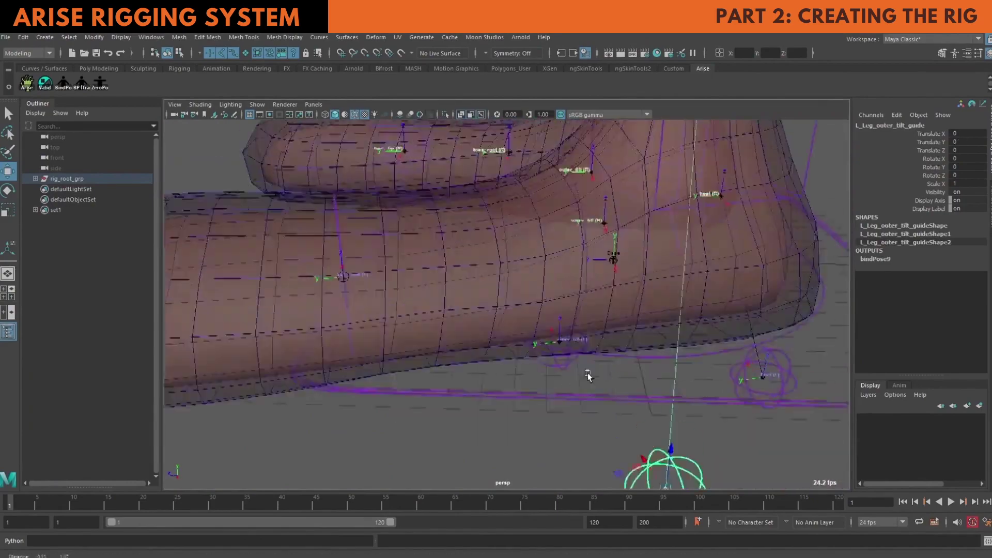
left_click_drag(681, 467, 558, 350)
left_click(819, 418)
left_click_drag(795, 431, 791, 344)
left_click_drag(790, 351, 682, 377, "alt")
left_click(741, 470)
left_click_drag(742, 470, 646, 403)
left_click_drag(646, 362, 475, 288, "alt")
- Lower the spine base guide about 1.7 units in Y toward the pelvis
left_click(550, 334)
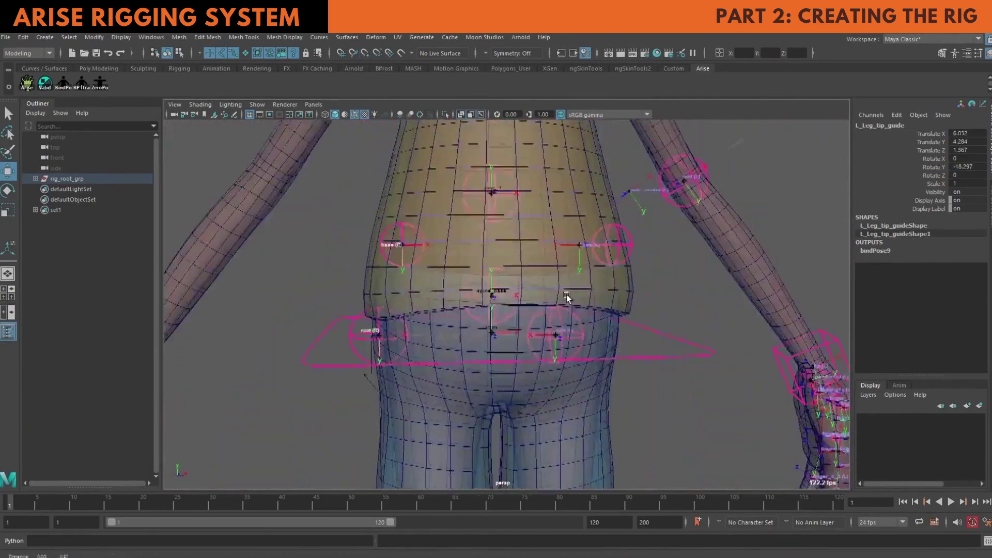
left_click(506, 293)
left_click_drag(506, 294, 505, 305, "alt")
left_click_drag(477, 266, 476, 291)
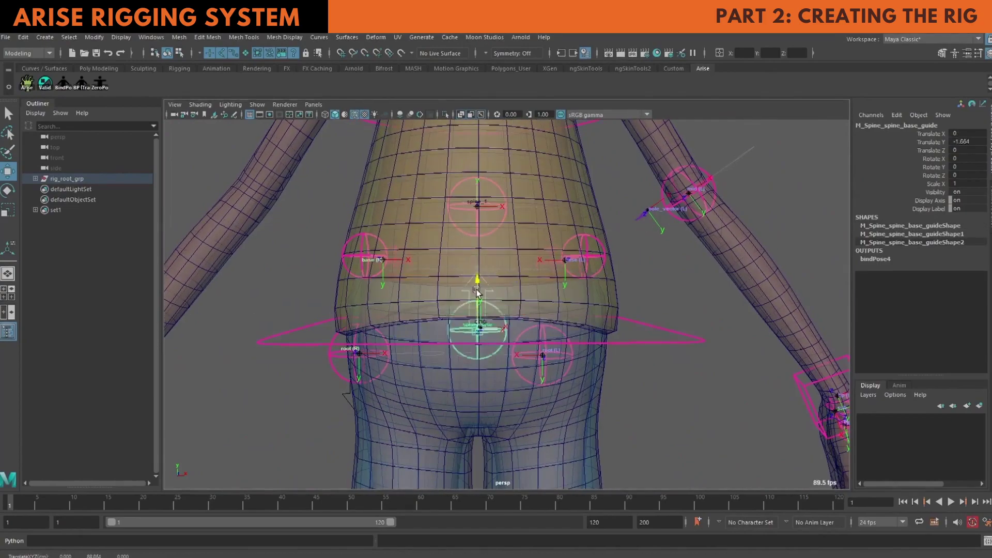
- Move the spine guide above the base slightly down and toward the front of the torso
middle_click_drag(496, 194, 503, 281, "alt")
left_click(503, 287)
left_click_drag(483, 251, 483, 262)
left_click_drag(547, 310, 420, 343, "alt")
left_click_drag(486, 279, 464, 279)
left_click_drag(485, 310, 521, 316, "alt")
- Shift the spine base guide and a higher torso guide forward to center them in the body
left_click(514, 362)
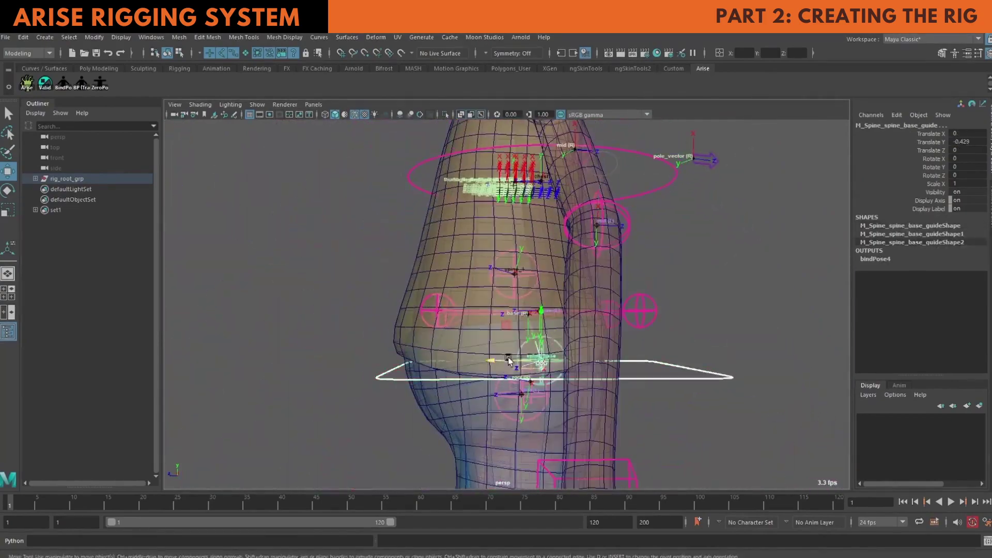
left_click_drag(512, 360, 480, 361)
middle_click_drag(620, 186, 620, 294, "alt")
left_click(664, 287)
left_click_drag(665, 288, 631, 292, "alt")
left_click_drag(501, 290, 474, 292)
- Move the neck root guide forward and down to the base of the neck
middle_click_drag(556, 171, 578, 367, "alt")
left_click(571, 369)
right_click_drag(579, 343, 806, 354, "alt")
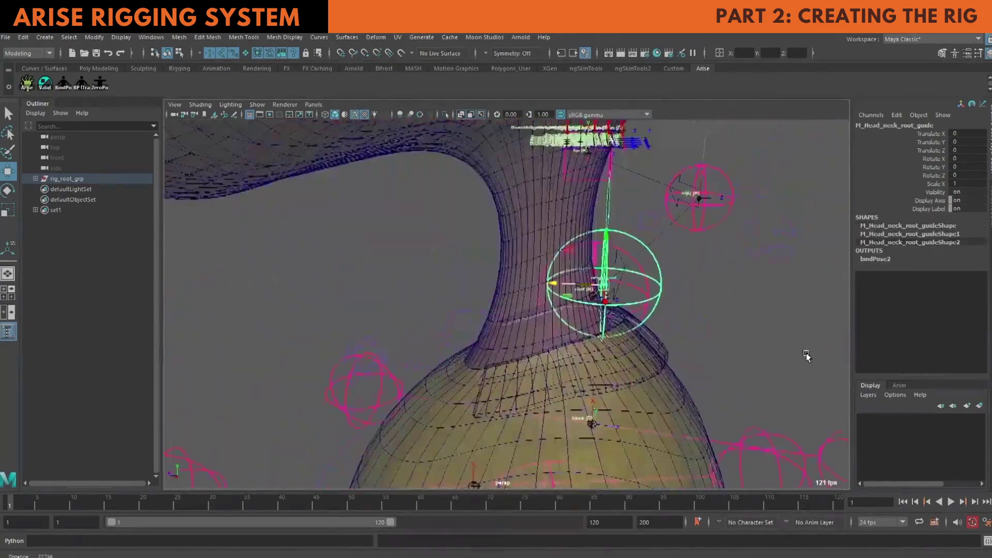
left_click_drag(600, 285, 565, 274)
left_click_drag(562, 232, 562, 269)
right_click_drag(723, 290, 610, 290, "alt")
left_click_drag(548, 290, 527, 296, "alt")
left_click_drag(620, 310, 522, 331, "alt")
right_click_drag(578, 269, 533, 269, "alt")
- Move the neck mid guide about 2.2 units forward in Z to center it in the neck
middle_click_drag(537, 217, 537, 263, "alt")
left_click(552, 251)
left_click_drag(523, 256, 496, 260)
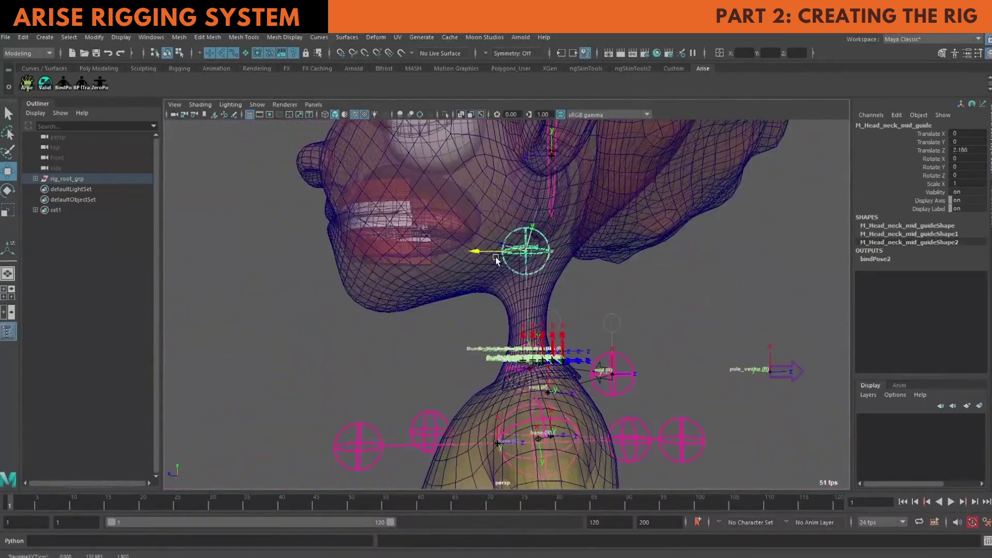
right_click_drag(579, 290, 496, 289, "alt")
- Lower the head guide toward the top of the neck and shift it forward in line with the neck
left_click(548, 223)
left_click_drag(517, 250, 498, 250)
left_click_drag(496, 279, 558, 285, "alt")
left_click_drag(512, 207, 511, 240)
left_click_drag(558, 279, 496, 279, "alt")
left_click_drag(499, 277, 486, 277)
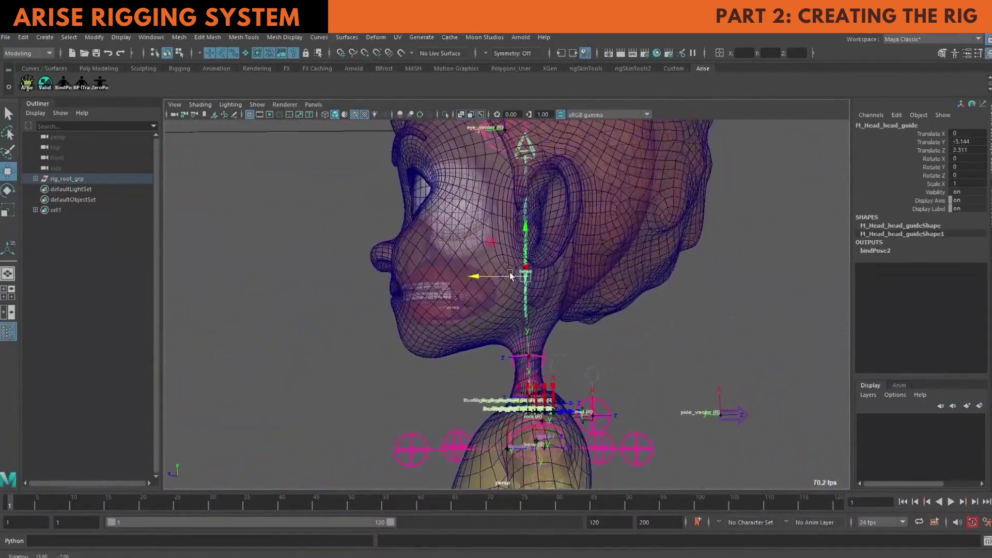
- Scale the head guide to about 1.29 and refine its position to about -6.56 in Y and 2.07 in Z
key("space")
key("space")
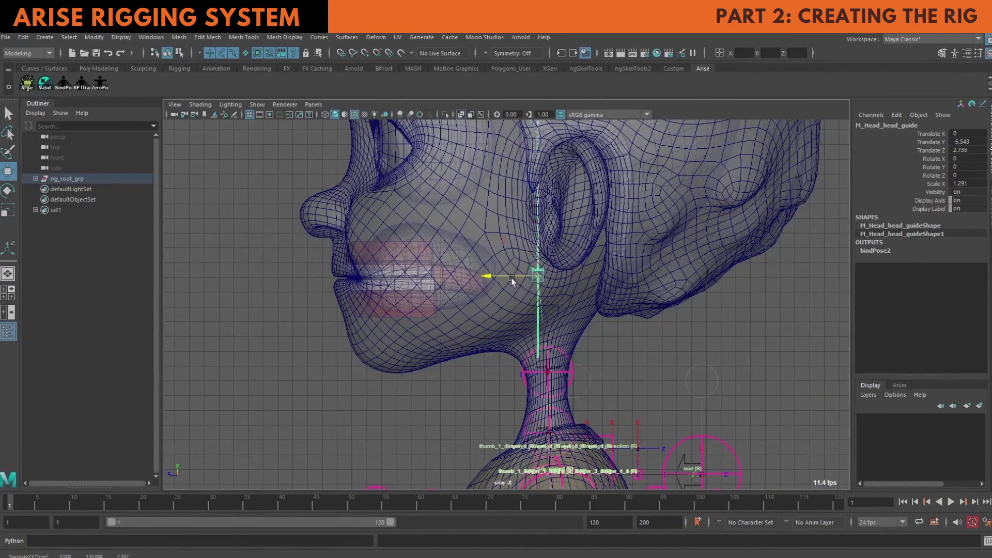
key("space")
key("space")
right_click_drag(724, 233, 589, 201, "alt")
middle_click_drag(589, 201, 589, 249, "alt")
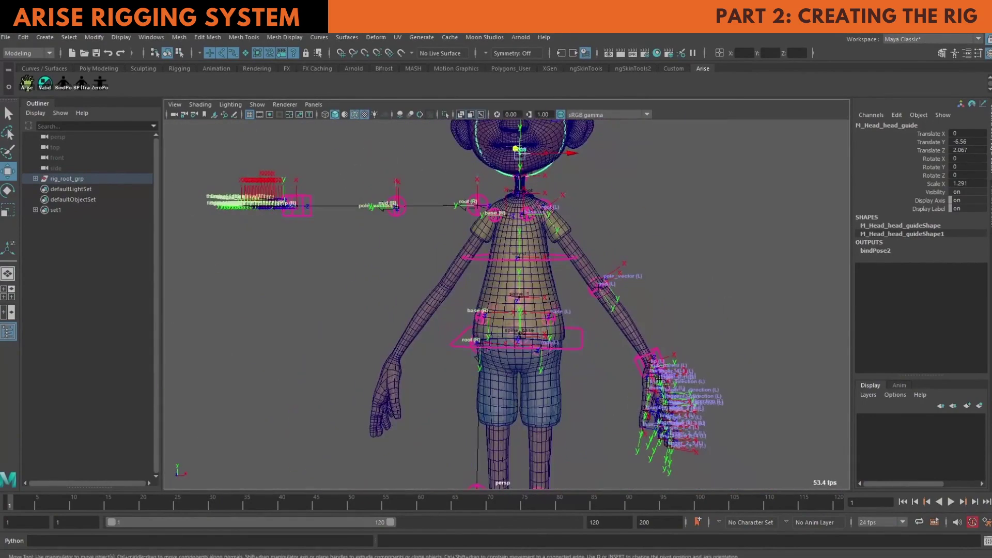
- Bring up the ARISE Rigging System window and mirror all left-side guides onto the right side
left_click_drag(589, 249, 580, 274, "alt")
right_click_drag(580, 274, 542, 248, "alt")
left_click(560, 234)
middle_click_drag(560, 232, 552, 241, "alt")
left_click_drag(991, 118, 714, 119)
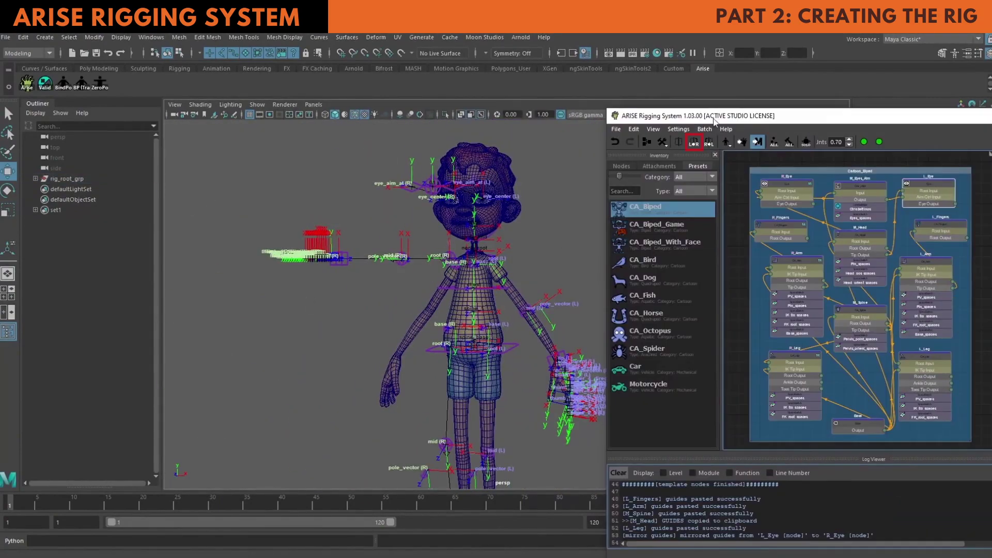
left_click(692, 142)
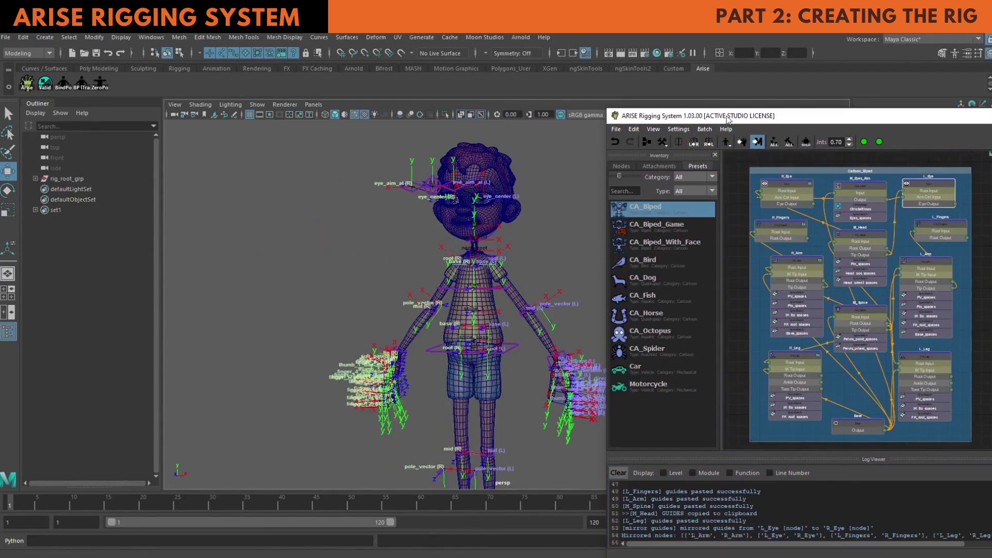
- Fit the whole character beside the node graph and build all rig nodes
left_click_drag(725, 118, 585, 88)
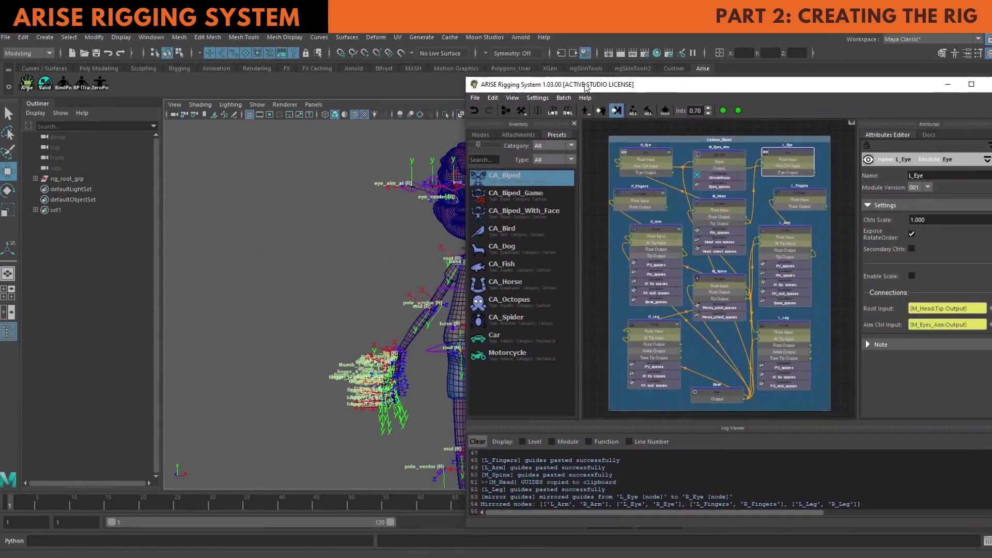
middle_click_drag(438, 168, 254, 159, "alt")
right_click_drag(331, 193, 310, 192, "alt")
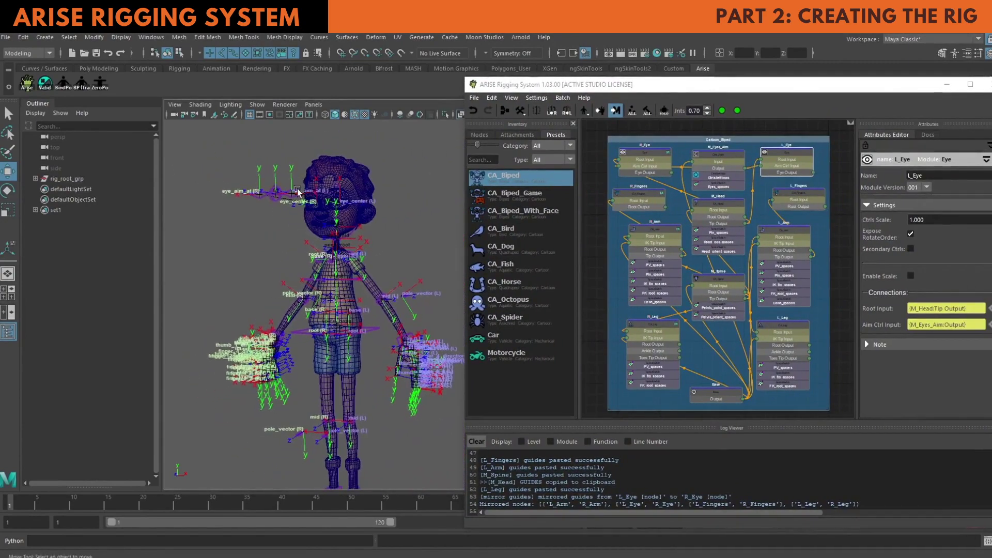
middle_click_drag(351, 204, 379, 184, "alt")
right_click_drag(379, 184, 337, 193, "alt")
middle_click_drag(377, 198, 325, 200, "alt")
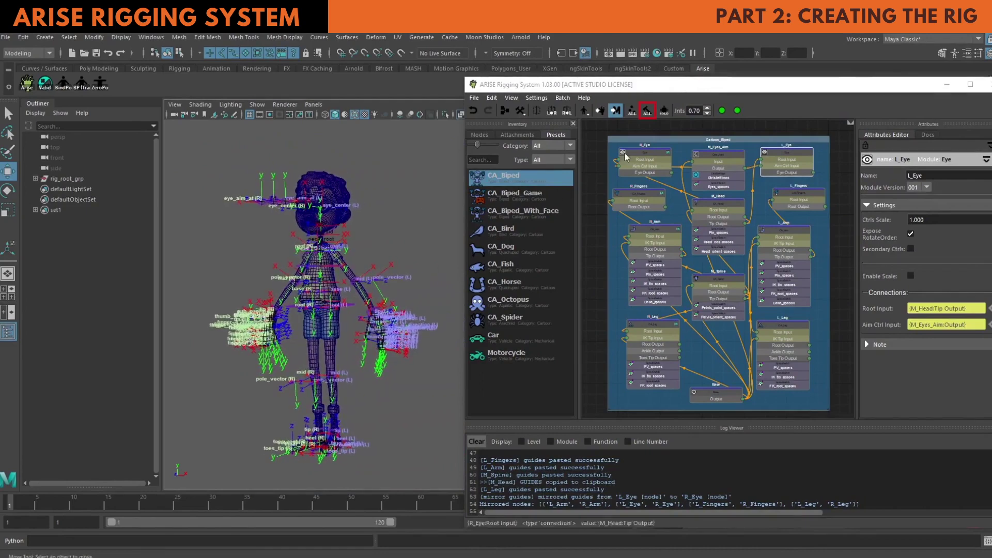
left_click(647, 112)
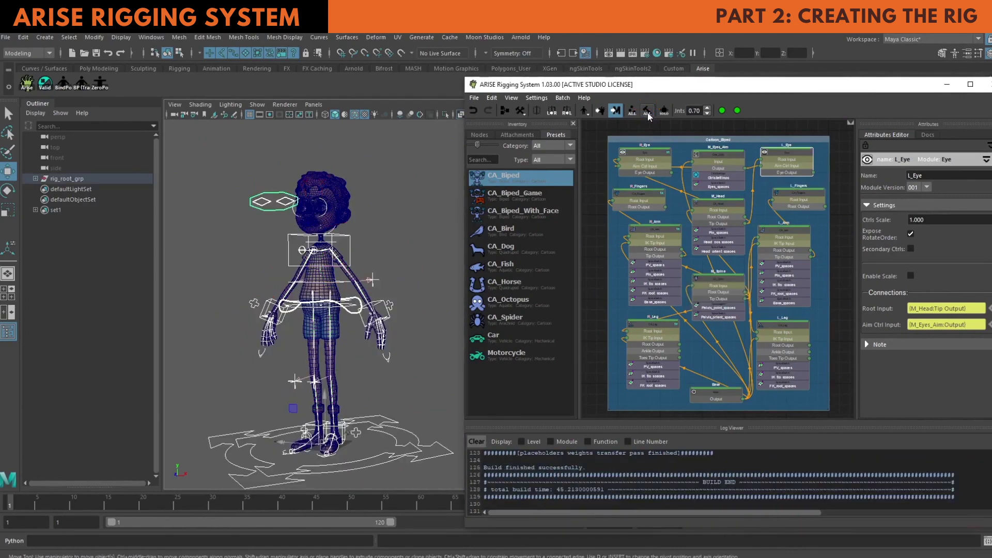
- Hide the wireframe overlay on the shaded character and view the built rig controls from the front
left_click(408, 228)
left_click_drag(408, 228, 330, 222, "alt")
right_click_drag(330, 222, 382, 207, "alt")
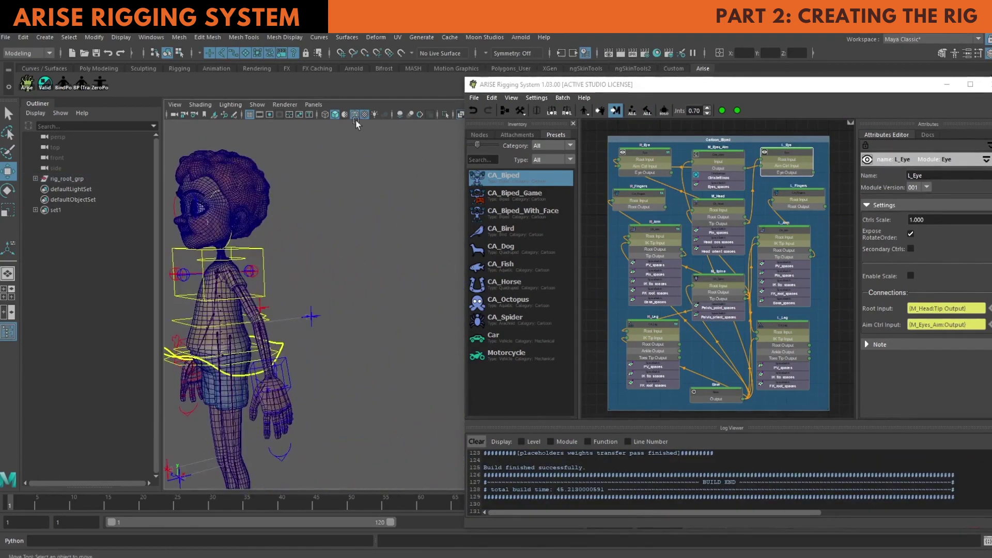
left_click(375, 115)
left_click_drag(268, 248, 351, 259, "alt")
left_click(354, 115)
mouse_move(352, 232)
right_mouse_down("alt")
mouse_move(294, 250)
mouse_move(336, 271)
right_mouse_up("alt")
left_click_drag(319, 279, 409, 298, "alt")
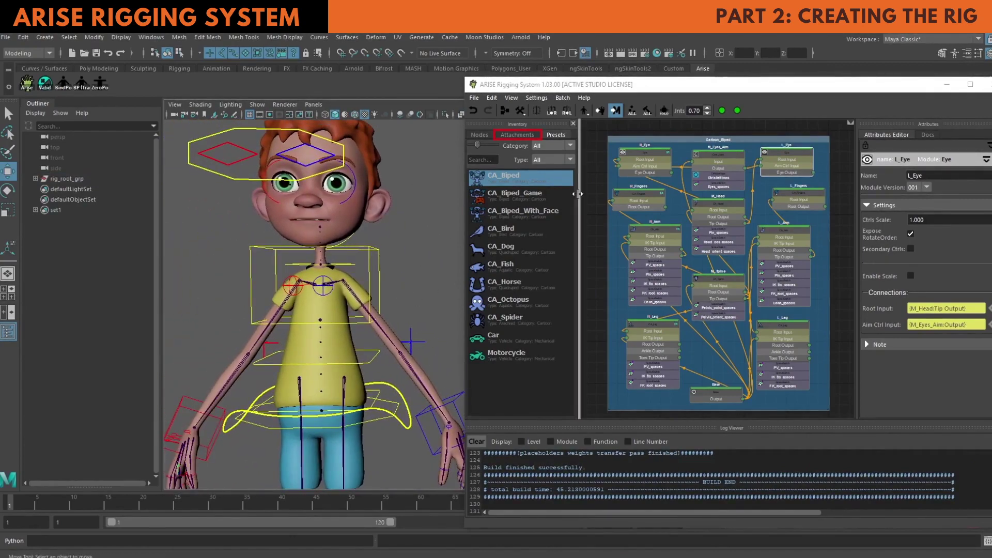
- Add a CtrlsShape attachment to the L_Arm node and select that node
left_click(518, 136)
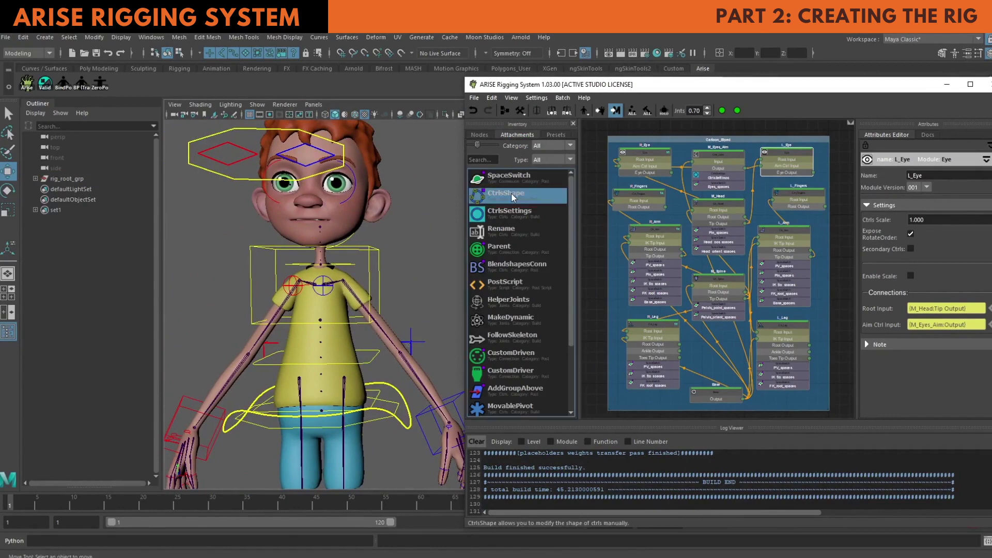
left_click_drag(782, 240, 782, 239)
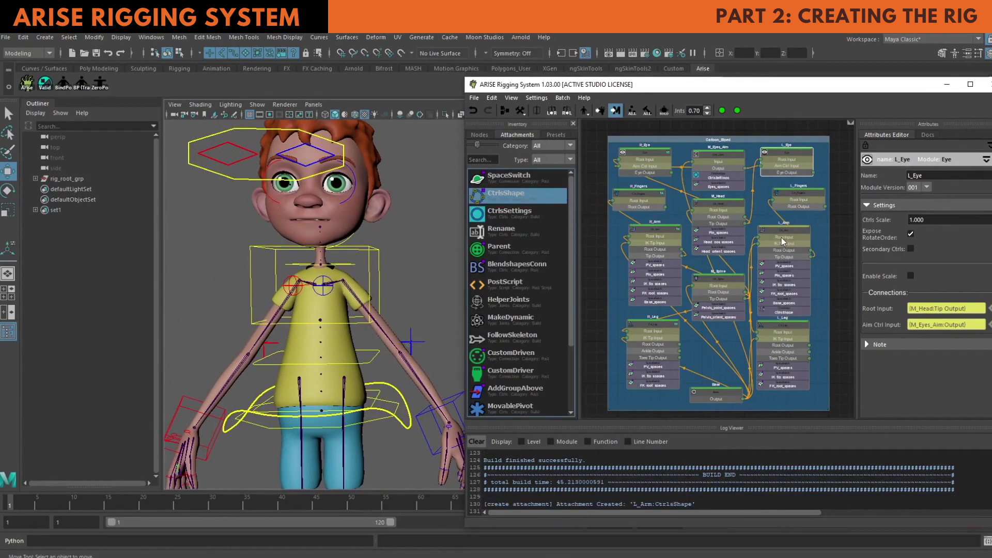
left_click(782, 238)
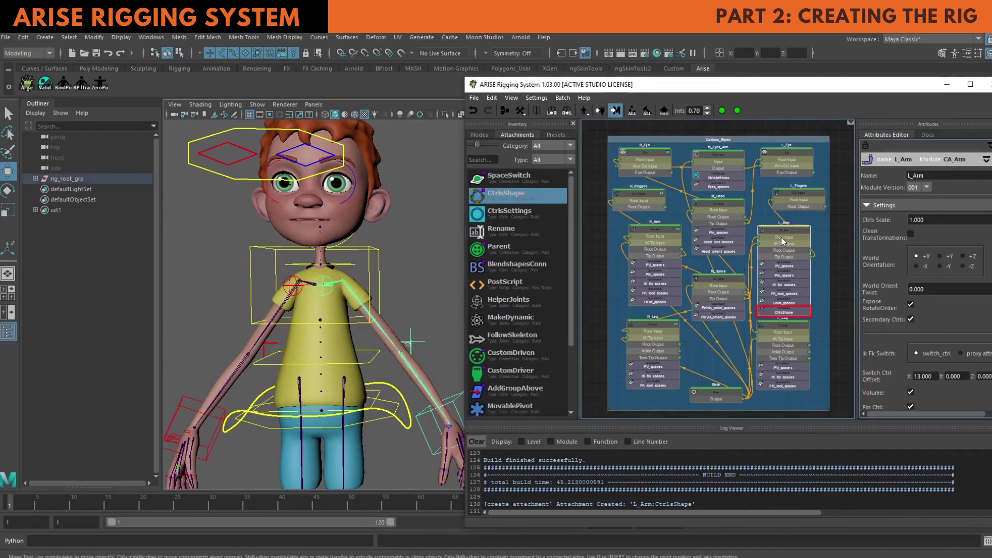
- Reshape the left wrist control by pulling one corner control vertex outward, and return to object selection
middle_click_drag(386, 307, 358, 287, "alt")
right_click_drag(359, 288, 352, 319, "alt")
middle_click_drag(352, 318, 376, 296, "alt")
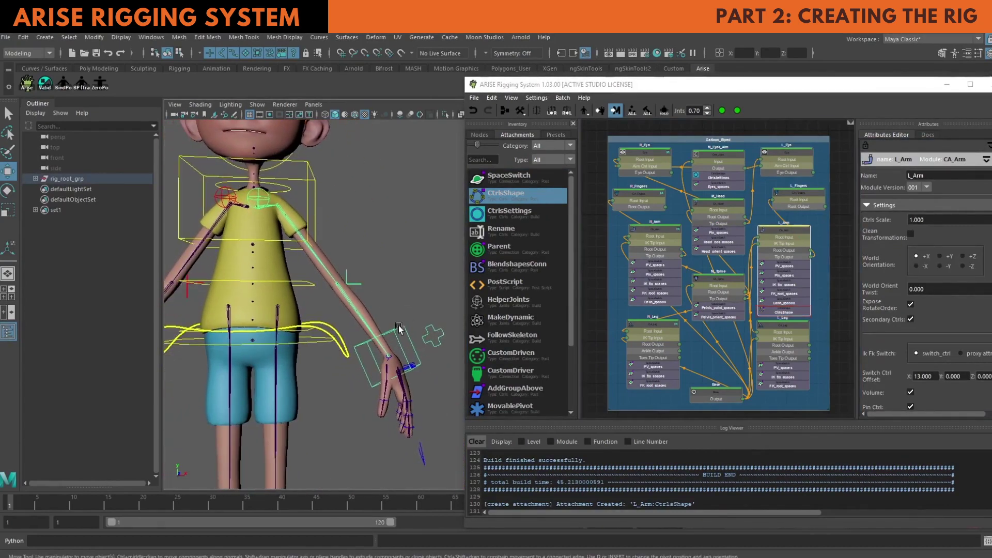
right_click(399, 317)
left_click(376, 322)
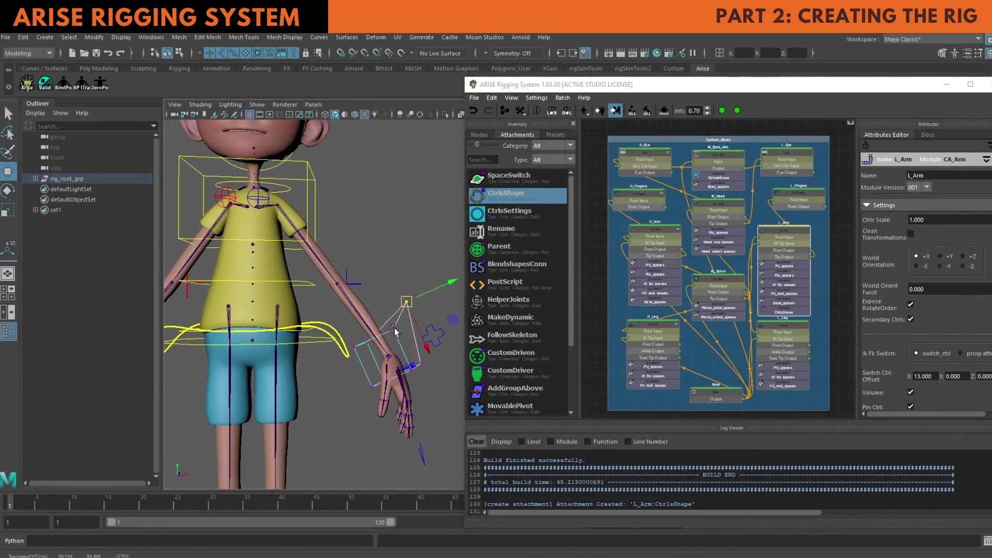
right_click(395, 331)
left_click(414, 297)
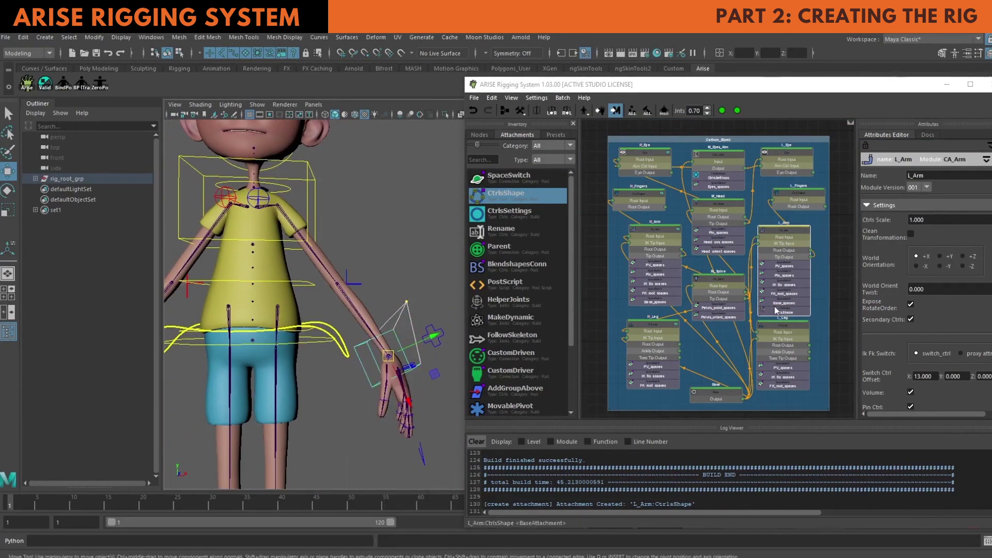
- Save the control shape modifications in L_Arm's CtrlsShape attachment and switch the L_Arm node back to template mode
right_click(792, 314)
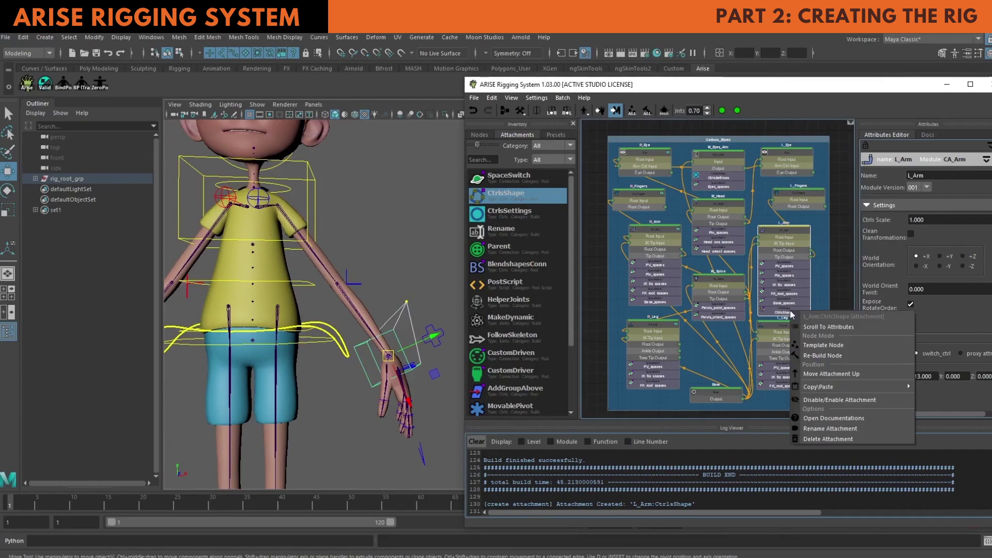
left_click(827, 327)
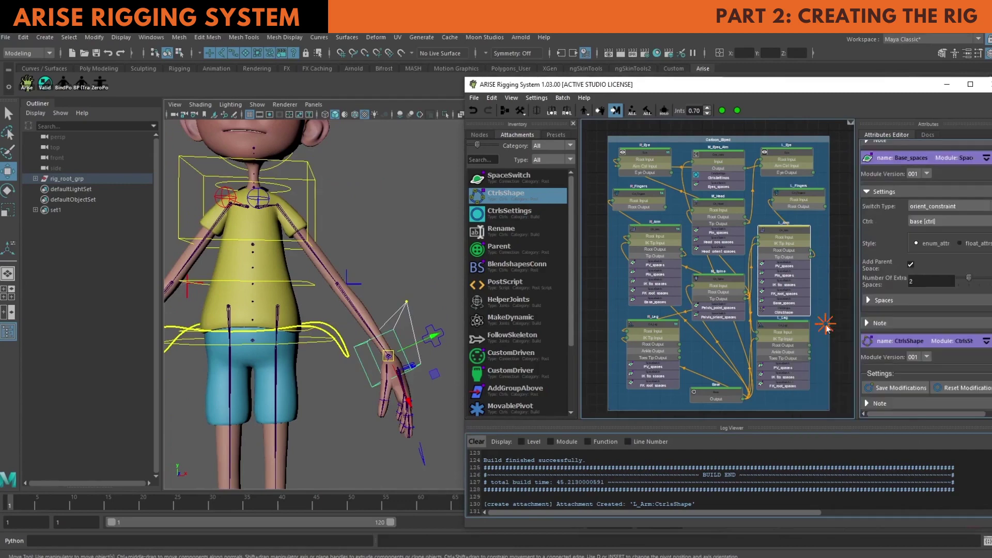
left_click(904, 388)
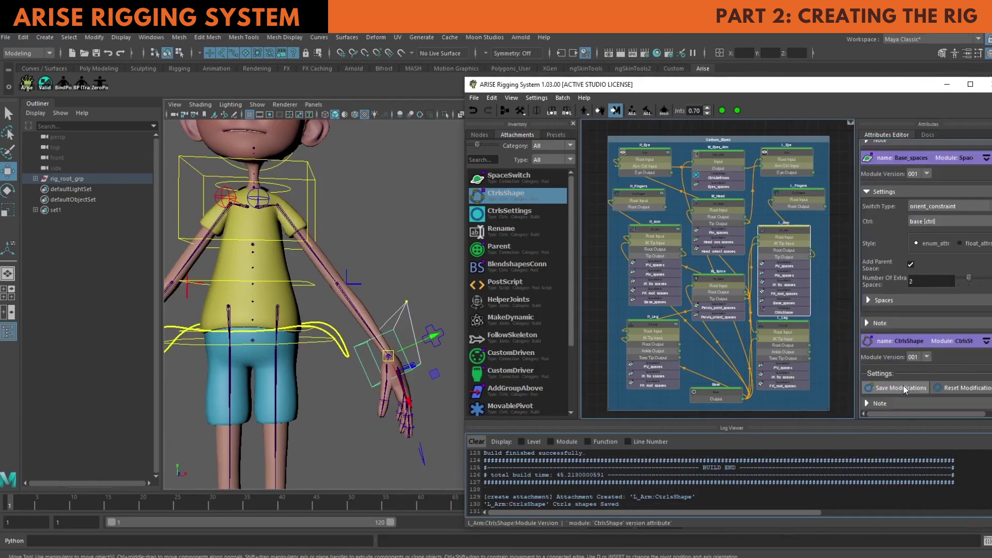
right_click(794, 250)
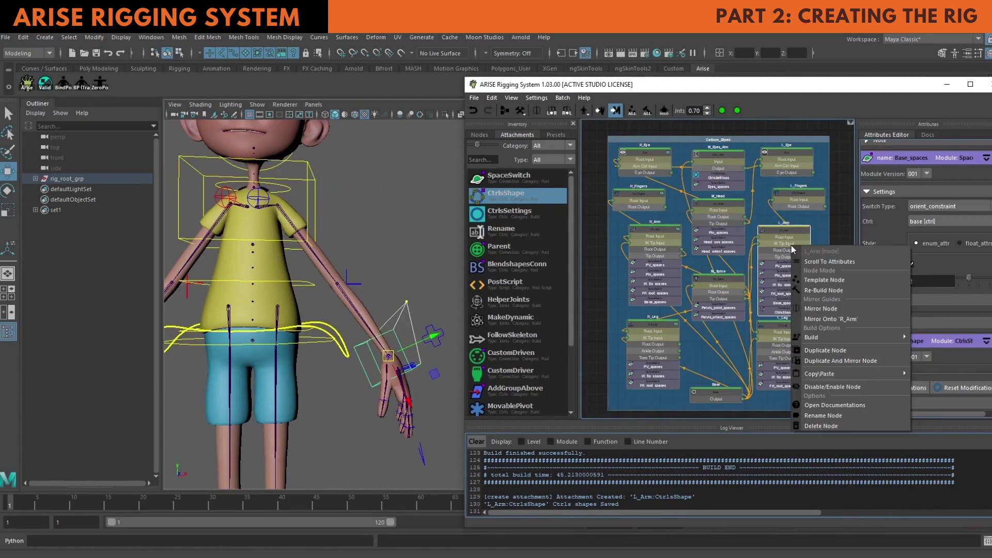
left_click(821, 281)
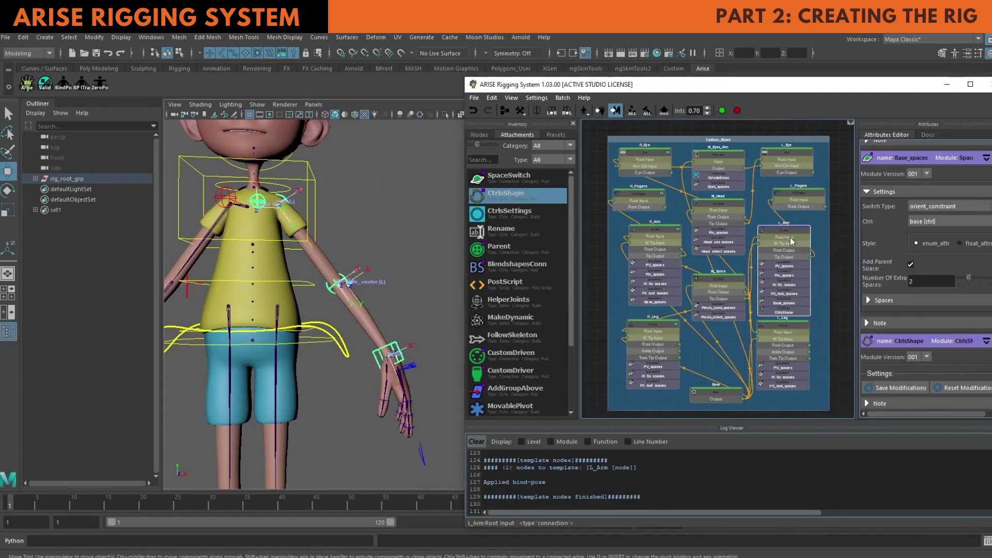
- Build the templated L_Arm node again and check the reshaped left wrist control
right_click(791, 238)
left_click(823, 280)
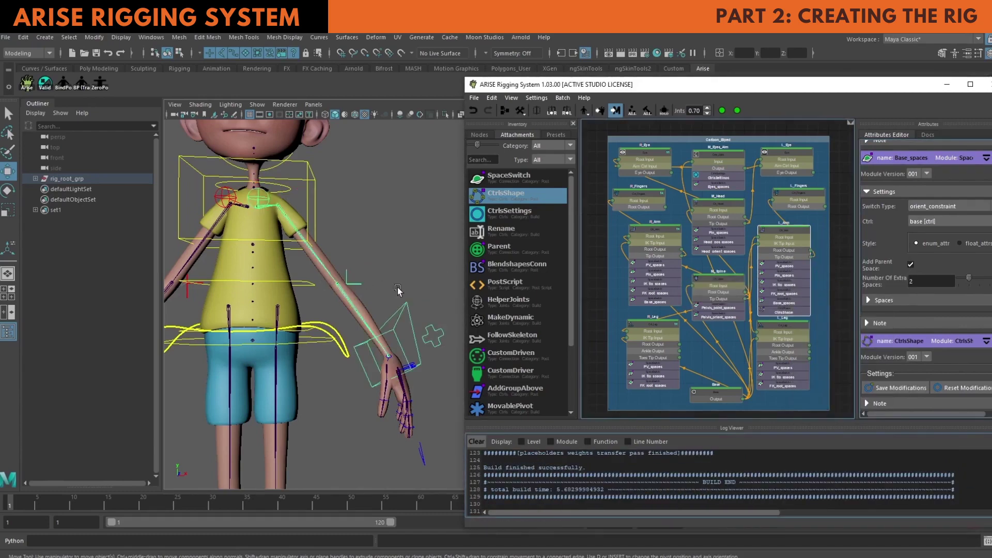
left_click_drag(398, 290, 406, 317, "alt")
right_click_drag(405, 316, 451, 302)
- Select all the character's nodes in the graph and batch-add a CtrlsShape attachment to them
scroll(738, 312, "down", 1)
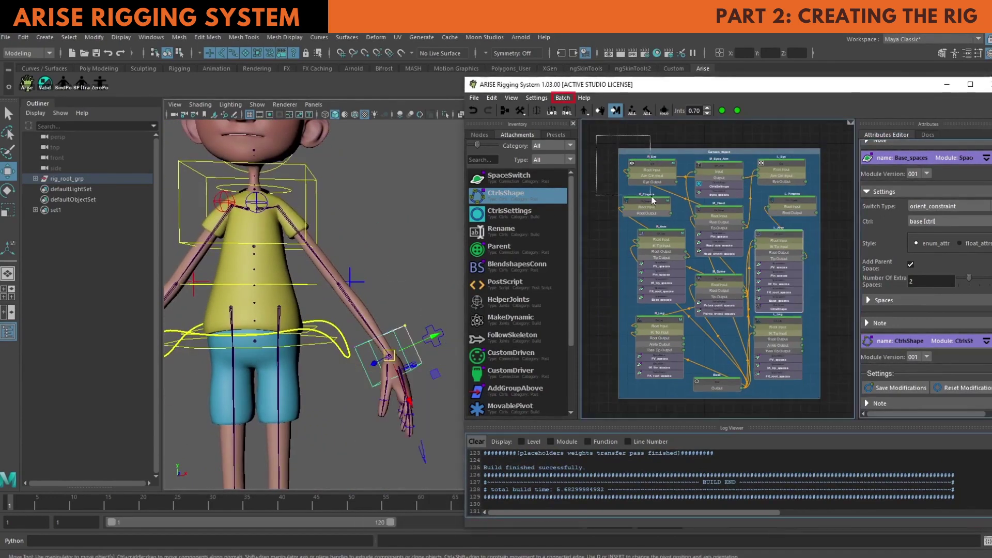
left_click_drag(813, 397, 833, 402)
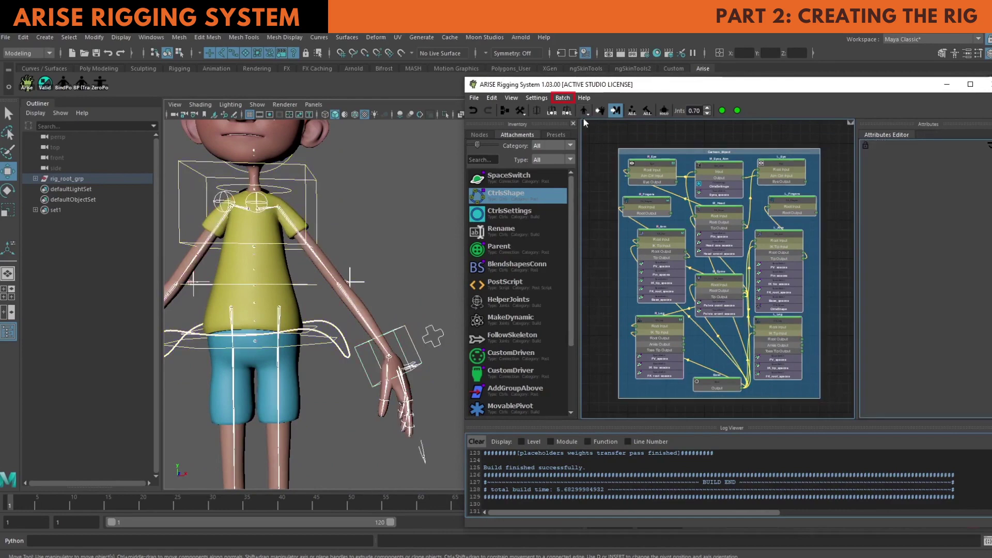
left_click(562, 99)
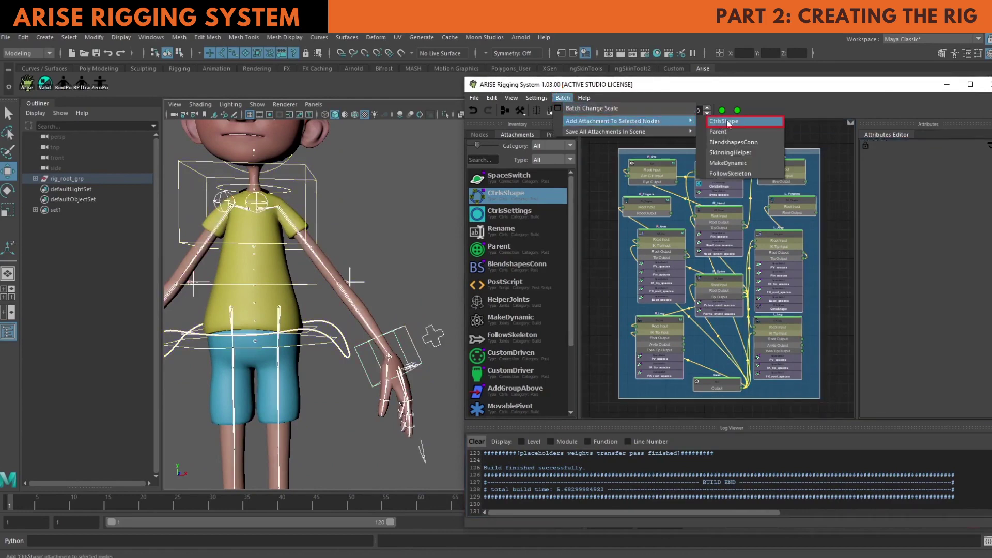
left_click(727, 120)
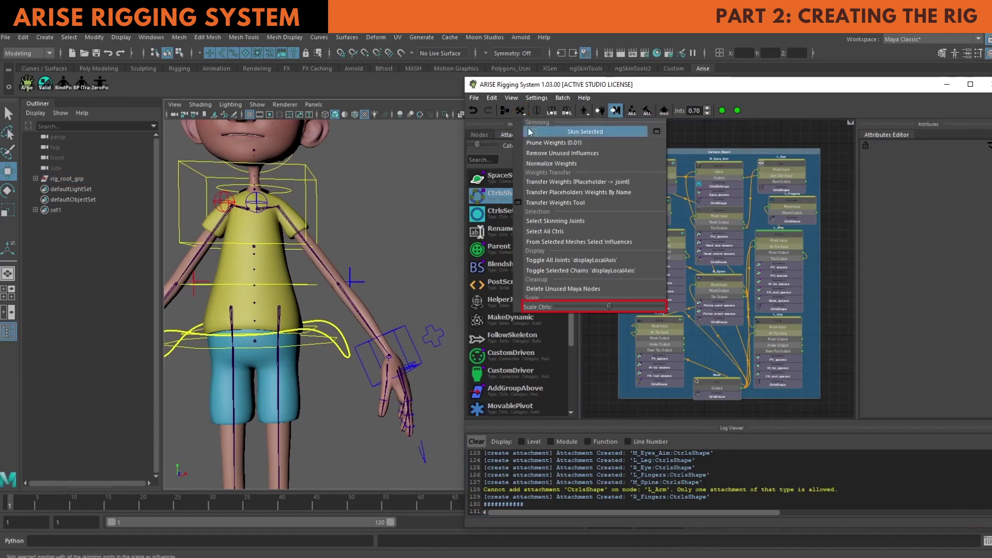
- Scale down all the rig's controls together, and enlarge the base controls on the ground around the feet
left_click_drag(609, 304, 588, 307)
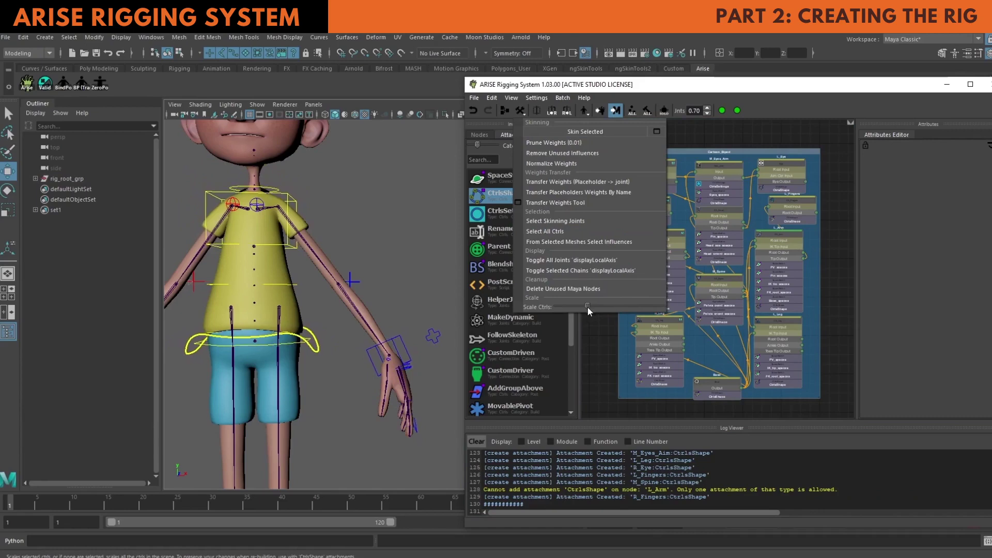
right_click_drag(324, 245, 359, 241, "alt")
left_click_drag(359, 241, 297, 270, "alt")
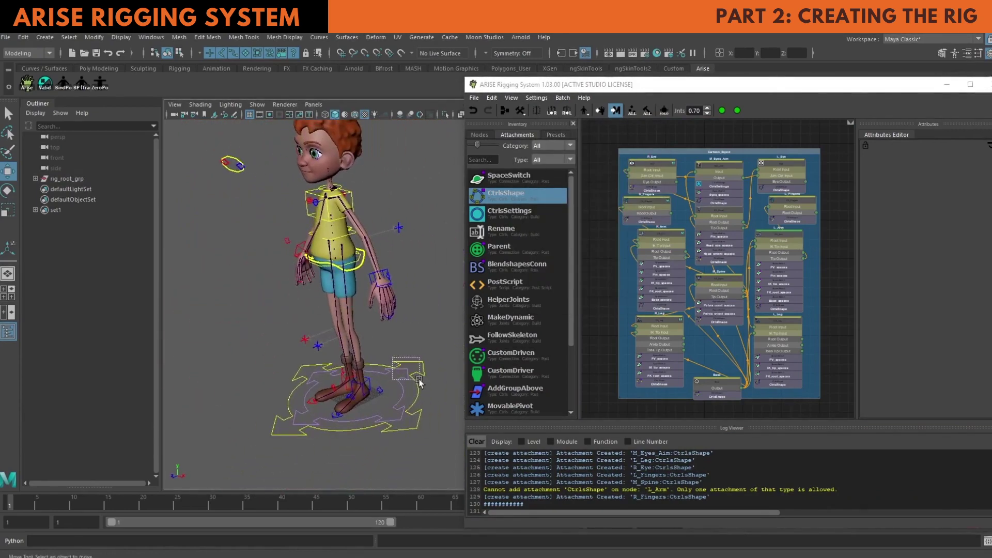
left_click_drag(419, 381, 425, 369)
left_click(520, 111)
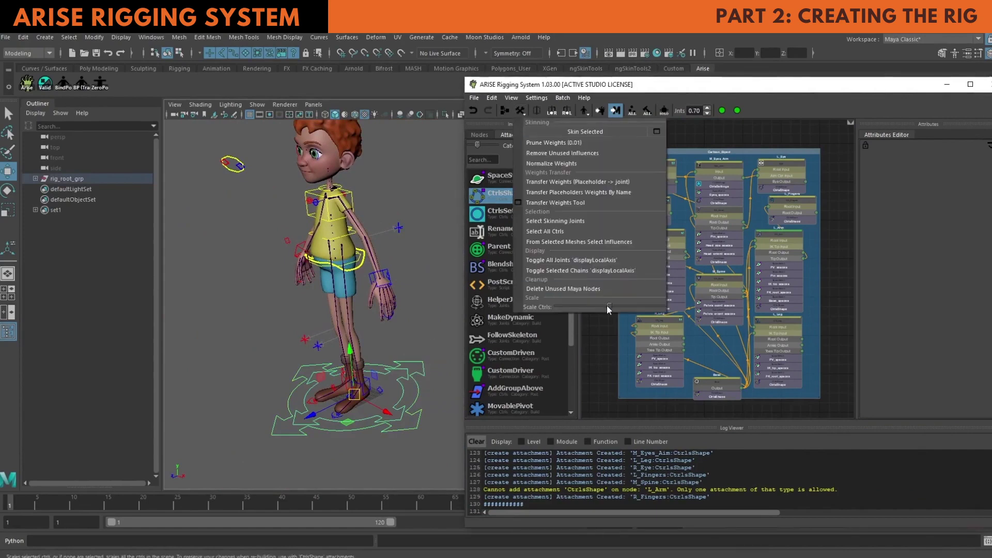
left_click_drag(607, 305, 635, 312)
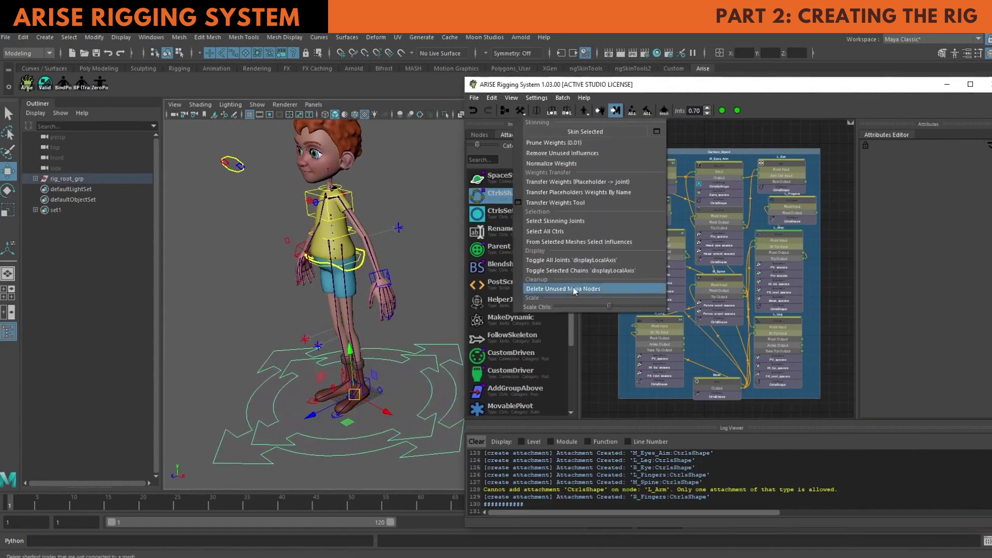
- Try to scale the control vertices of both eye controls, undo the scaling and return to object selection
middle_click_drag(356, 155, 334, 289, "alt")
left_click_drag(333, 289, 369, 267, "alt")
scroll(369, 268, "up", 3)
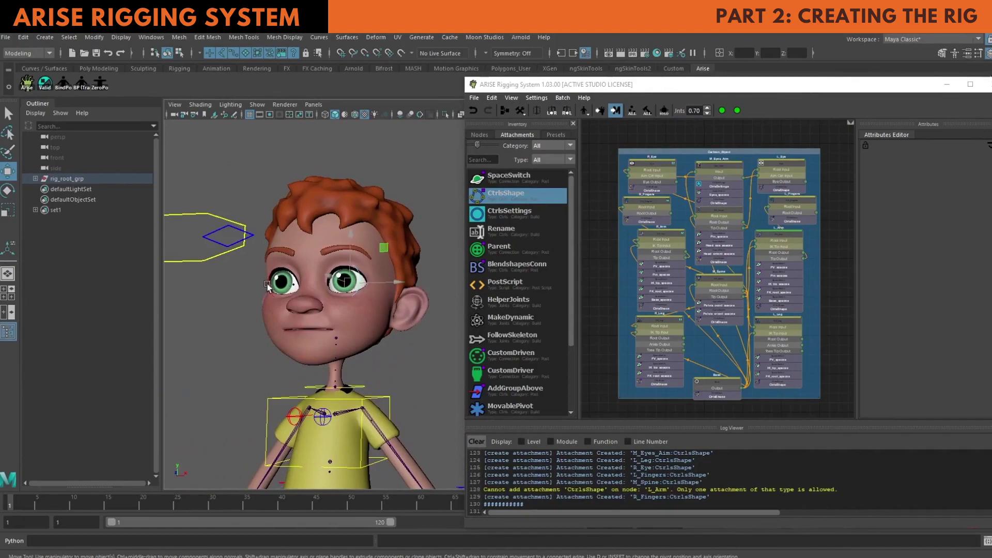
key("F8")
left_click_drag(254, 225, 393, 326)
key("r")
left_click_drag(309, 280, 290, 272)
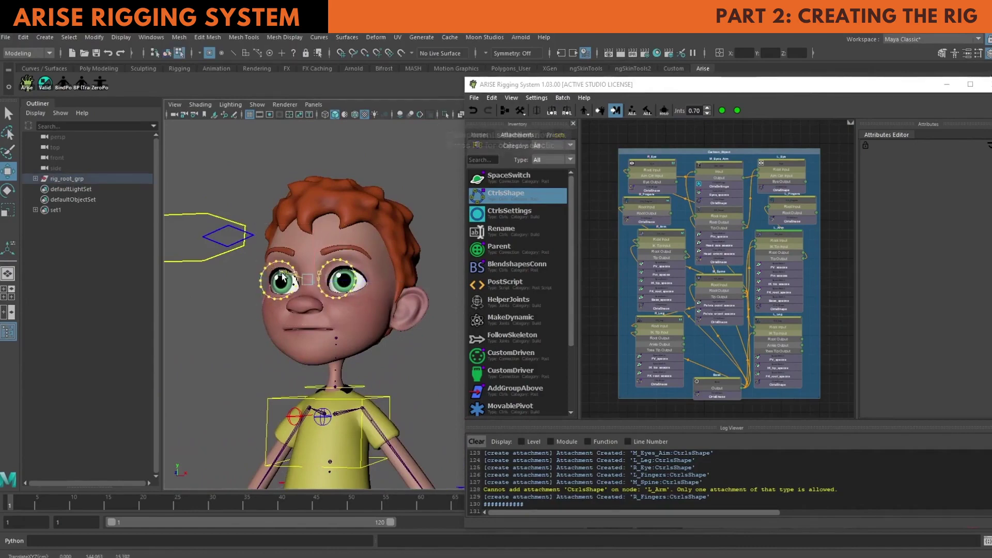
key("ctrl+z")
key("F8")
- Shrink both eye controls slightly with the Scale Ctrls tool and deselect them
left_click(520, 110)
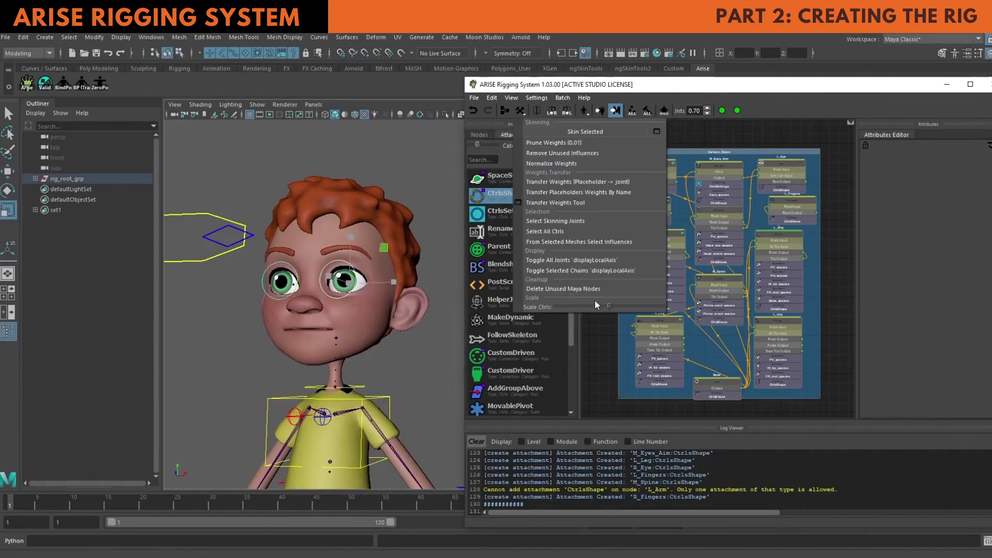
left_click_drag(598, 306, 597, 306)
left_click(334, 302)
- Exclude joints from viewport picking and select the main finger control of each hand for moving
scroll(333, 302, "down", 2)
left_click_drag(333, 302, 378, 331, "alt")
middle_click_drag(377, 362, 310, 258, "alt")
left_click_drag(341, 336, 246, 345, "alt")
middle_click_drag(246, 345, 377, 348, "alt")
right_click_drag(377, 348, 436, 349, "alt")
left_click(353, 331)
mouse_move(353, 330)
left_mouse_down("alt")
mouse_move(370, 342)
mouse_move(362, 341)
left_mouse_up("alt")
left_click(360, 316)
left_click(221, 52)
left_click(407, 336)
key("w")
middle_click_drag(289, 341, 413, 362, "alt")
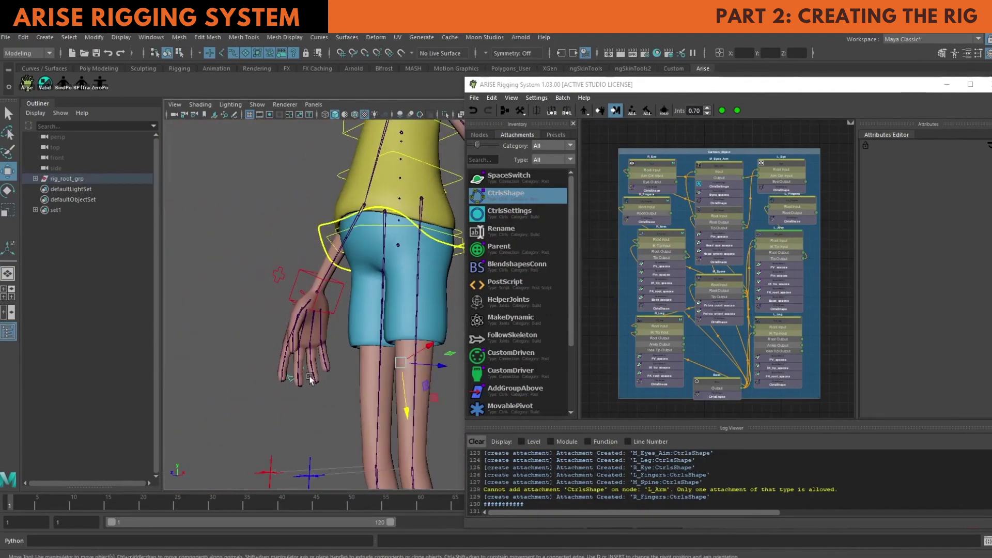
- Move the control vertices of both main finger controls down below the fingertips and return to object selection
key("F8")
left_click_drag(343, 392, 396, 346, "alt")
middle_click_drag(395, 346, 317, 325, "alt")
left_click_drag(287, 399, 290, 421)
left_click_drag(316, 362, 351, 357, "alt")
right_click_drag(351, 357, 392, 348, "alt")
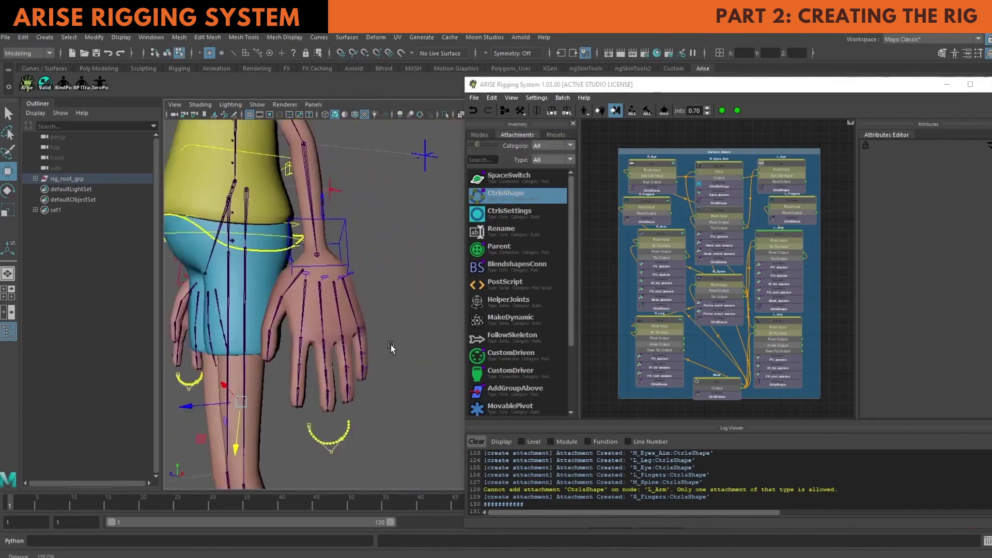
mouse_move(391, 349)
left_mouse_down("alt")
mouse_move(355, 346)
mouse_move(381, 312)
mouse_move(351, 358)
mouse_move(380, 347)
left_mouse_up("alt")
key("F8")
- Select the individual finger controls of both hands in wireframe display and enlarge them with Scale Ctrls
left_click(354, 346)
left_click(405, 299)
key("4")
left_click(336, 321)
key("q")
left_click_drag(378, 346, 404, 449, "shift")
left_click_drag(370, 325, 299, 300, "alt")
middle_click_drag(300, 300, 352, 305, "alt")
mouse_move(310, 292)
left_mouse_down("shift")
mouse_move(402, 373)
mouse_move(405, 411)
left_mouse_up("shift")
right_click_drag(406, 410, 310, 351, "alt")
middle_click_drag(310, 352, 248, 346, "alt")
right_click_drag(248, 346, 320, 330, "alt")
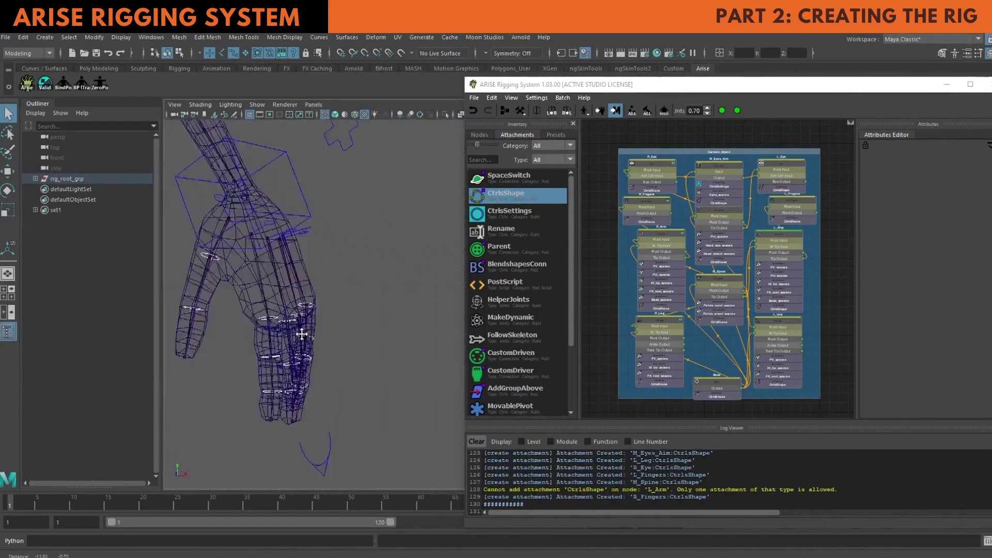
left_click_drag(320, 331, 351, 310, "alt")
key("6")
left_click(520, 110)
left_click_drag(609, 306, 652, 307)
- Enlarge the head control with Scale Ctrls, using wireframe display to reach it inside the head
right_click_drag(315, 318, 259, 330, "alt")
middle_click_drag(259, 331, 305, 367, "alt")
left_click_drag(445, 289, 397, 279, "alt")
key("4")
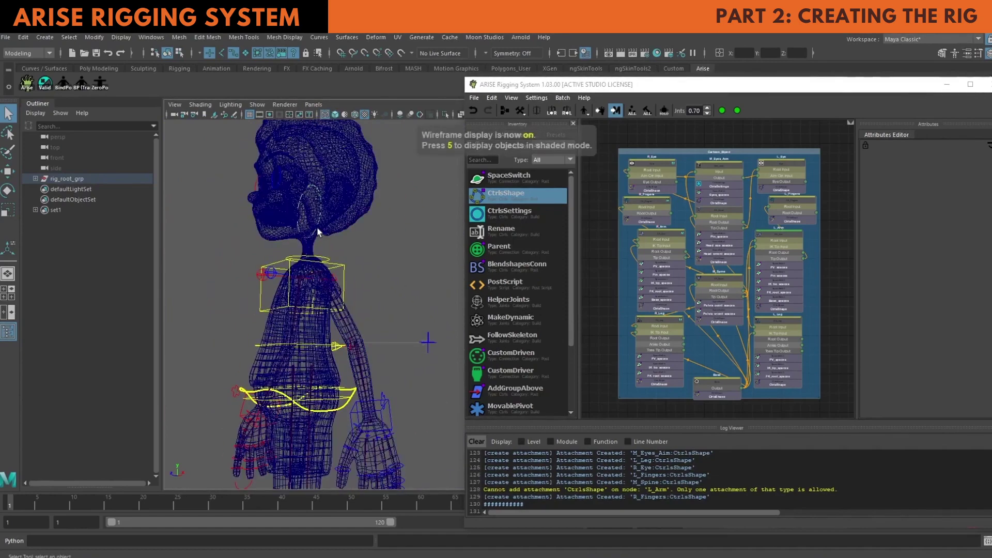
key("6")
left_click(521, 111)
left_click_drag(615, 307, 642, 308)
- Select all control vertices of the head control, scale them up and raise them so the ring surrounds the head
right_click_drag(382, 279, 362, 284, "alt")
middle_click_drag(362, 284, 369, 310, "alt")
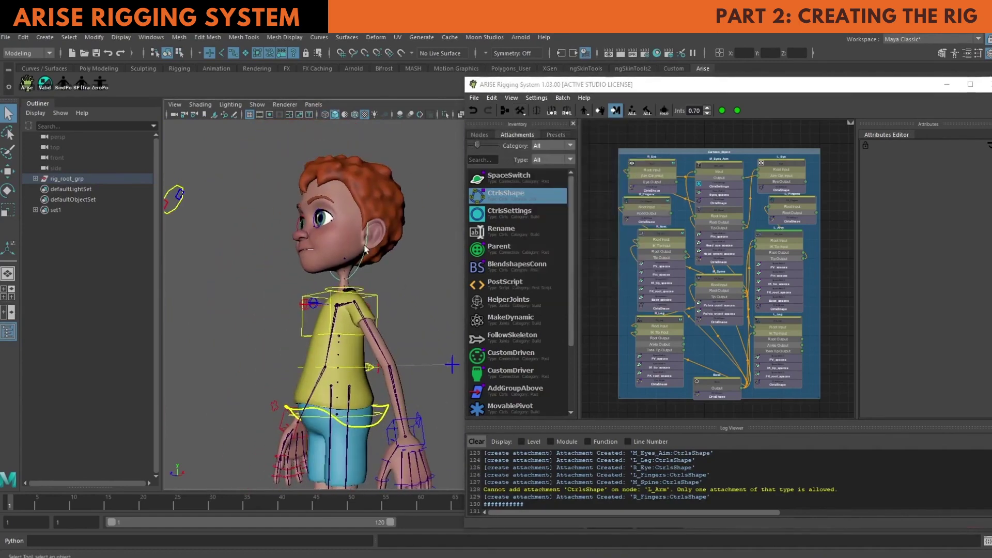
right_click_drag(365, 255, 331, 255)
key("4")
left_click_drag(280, 173, 390, 292)
key("w")
key("5")
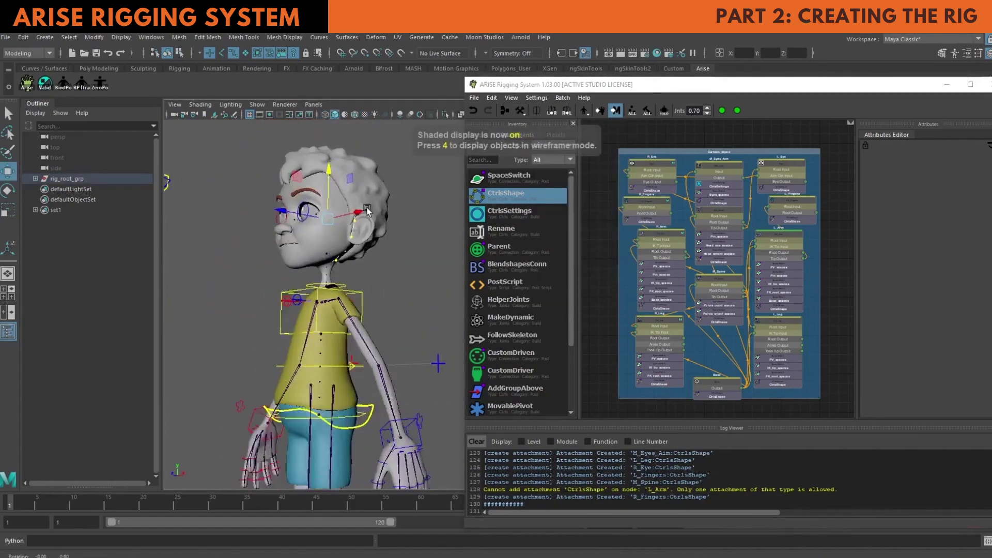
left_click_drag(289, 258, 372, 251, "alt")
left_click_drag(351, 210, 385, 212, "alt")
key("r")
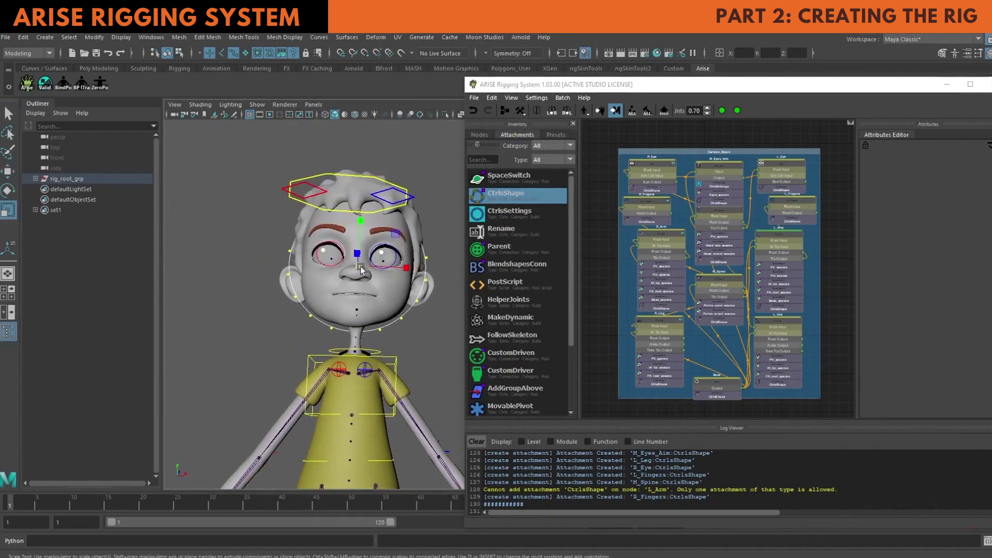
left_click_drag(359, 268, 371, 267)
key("w")
left_click_drag(359, 222, 359, 213)
- Flatten both sides of the head control ring by scaling each side's control vertices horizontally
left_click_drag(367, 228, 413, 260, "alt")
left_click_drag(451, 228, 412, 317)
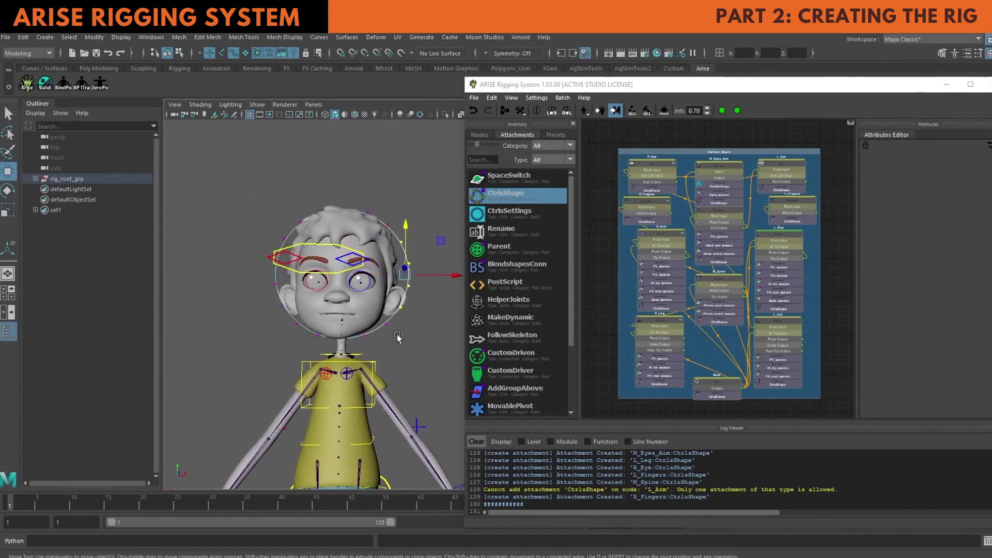
key("r")
left_click_drag(455, 276, 411, 280)
middle_click_drag(411, 281, 458, 282, "alt")
left_click_drag(283, 229, 338, 327)
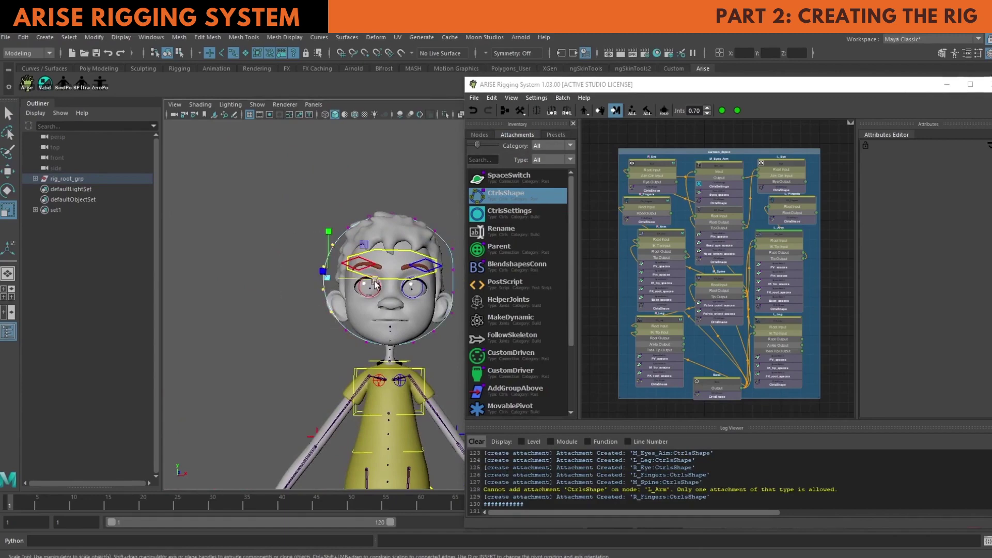
left_click_drag(369, 275, 333, 273)
- Raise the head ring's upper control vertices, lower its bottom ones, and return to object selection
middle_click_drag(334, 272, 311, 305, "alt")
left_click_drag(284, 215, 443, 289)
key("w")
left_click_drag(363, 231, 363, 219)
left_click_drag(281, 316, 444, 395)
left_click_drag(363, 308, 364, 313)
right_click_drag(408, 353, 426, 237)
left_click(427, 237)
scroll(385, 239, "down", 2)
left_click_drag(382, 240, 335, 244, "alt")
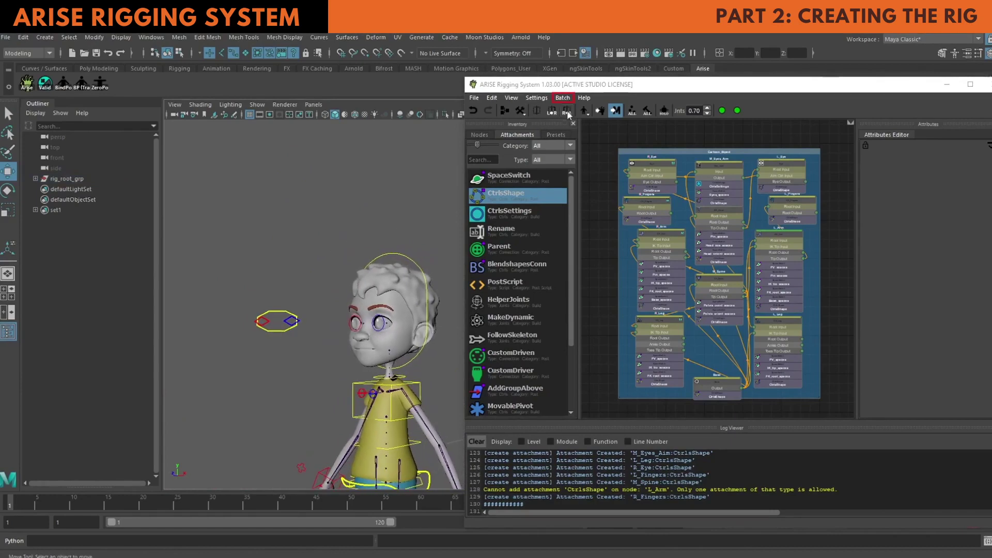
- Save all CtrlsShape attachments in the scene and rebuild the whole rig
left_click(563, 98)
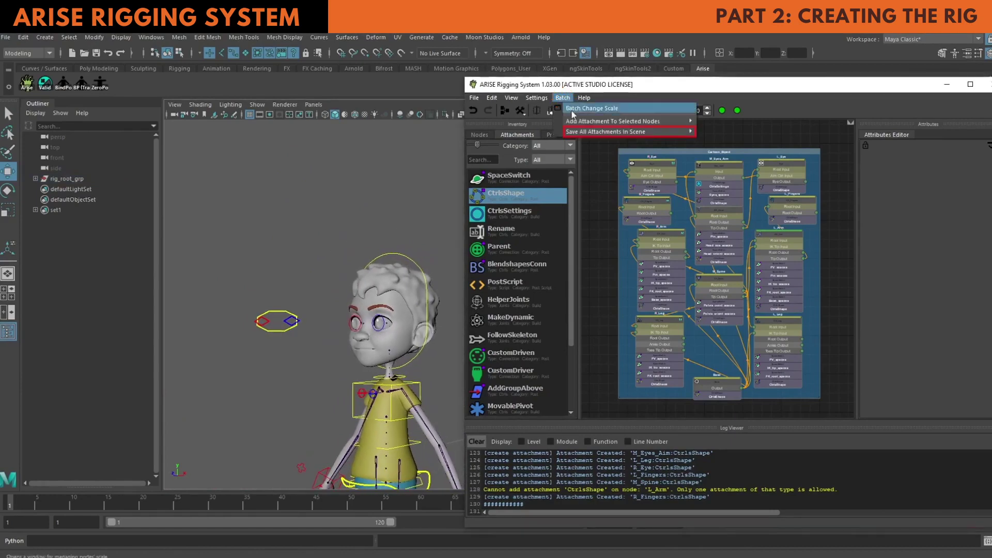
mouse_move(589, 135)
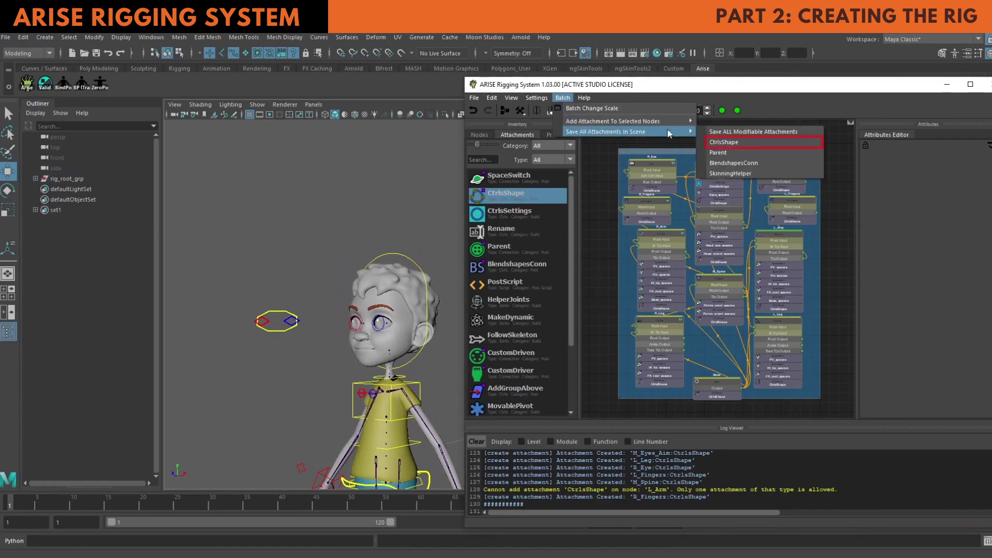
left_click(734, 142)
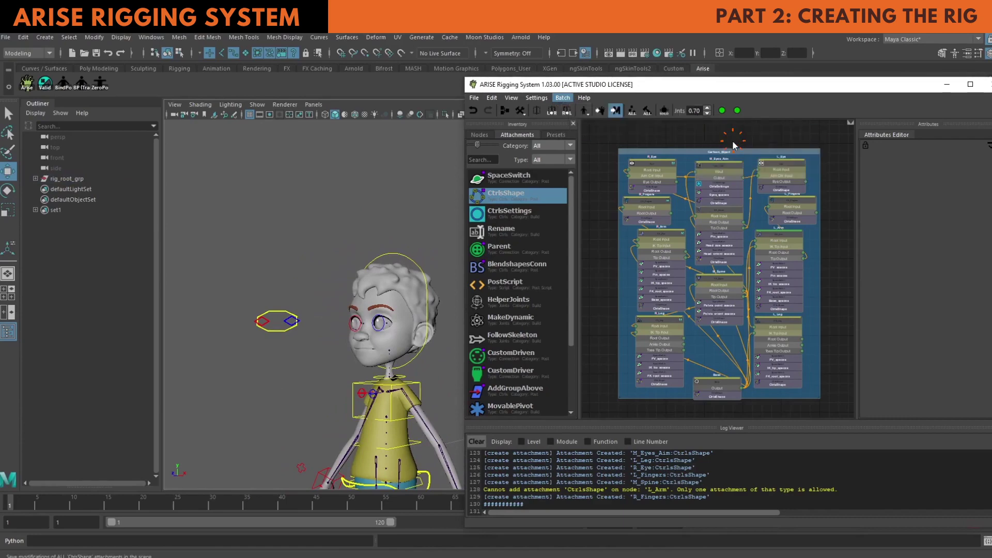
left_click(647, 110)
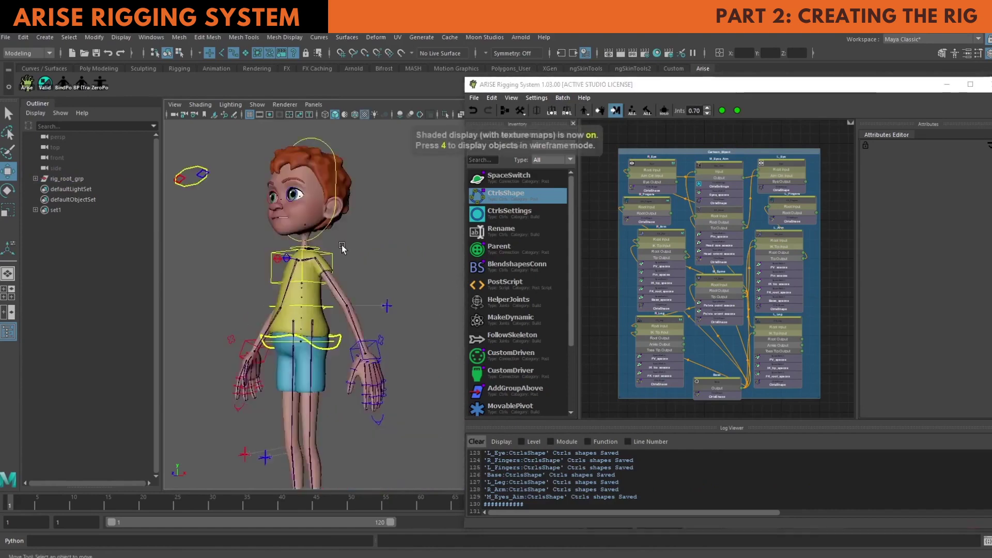
- Select every mesh in geometry_grp from tongue_geo to R_eye_spec_geo, skin them with Skin Selected, and clear the selection
left_click(35, 178)
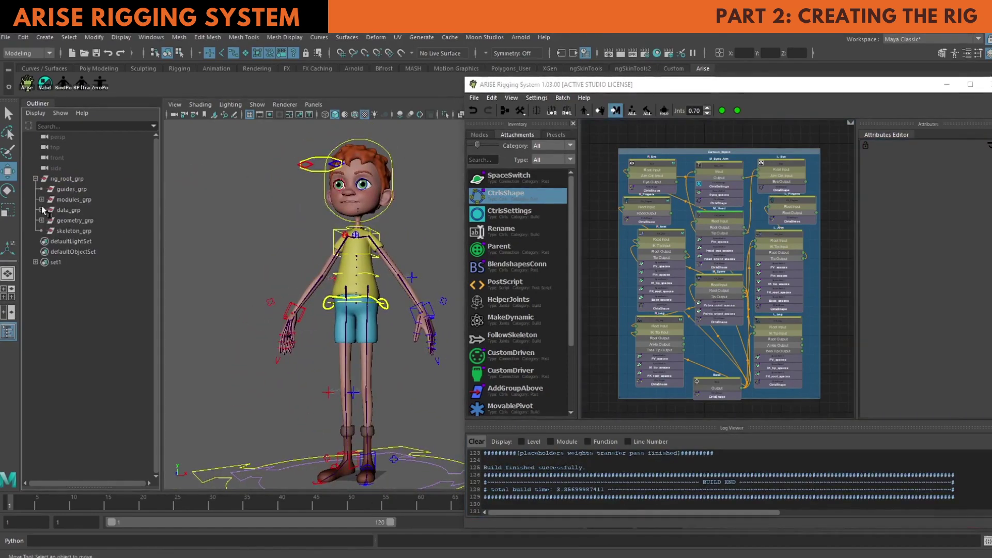
left_click(41, 220)
left_click(83, 231)
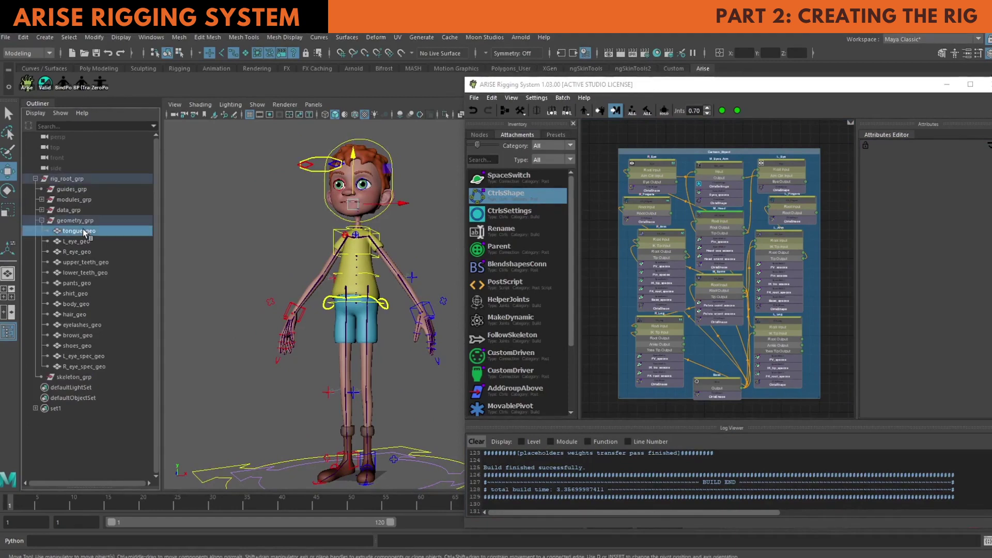
left_click(86, 365, "shift")
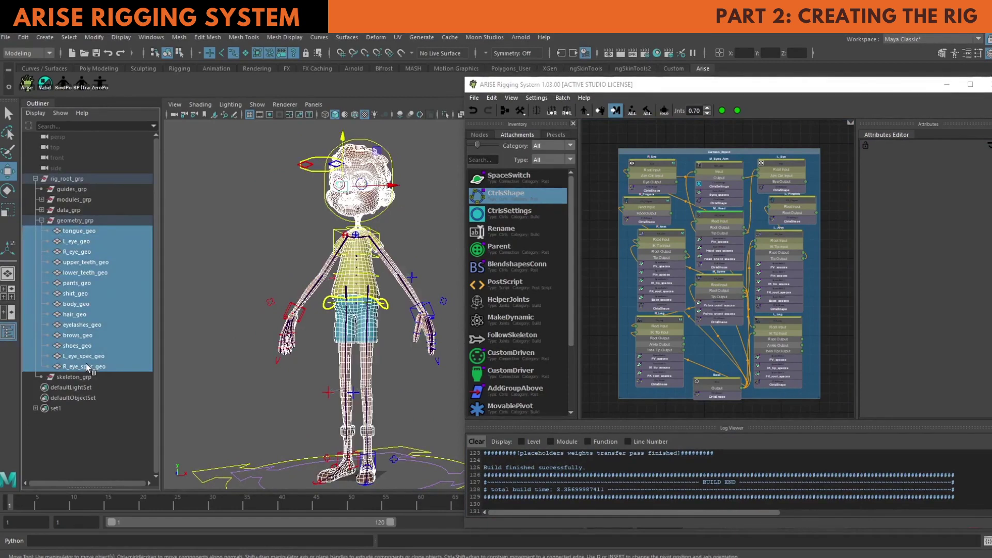
left_click(520, 111)
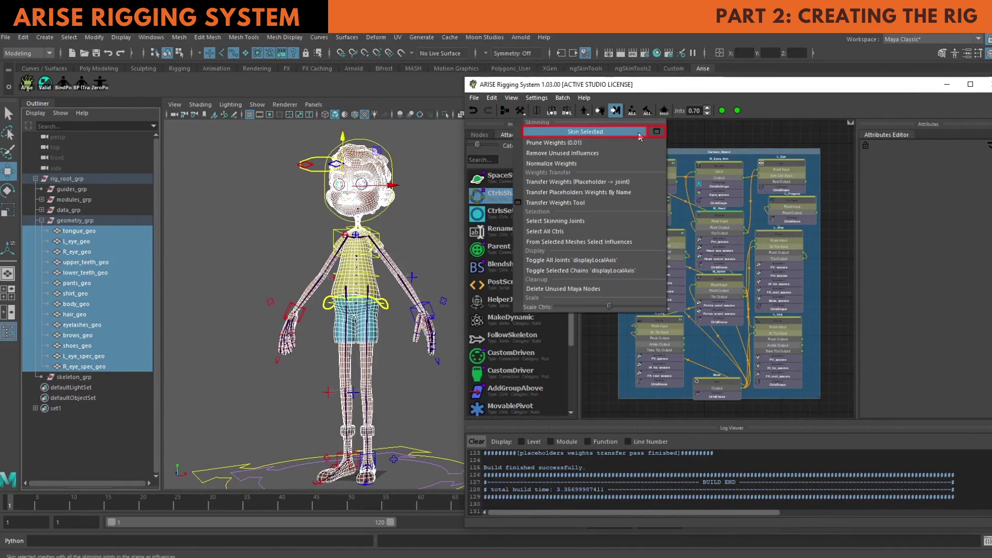
left_click(603, 131)
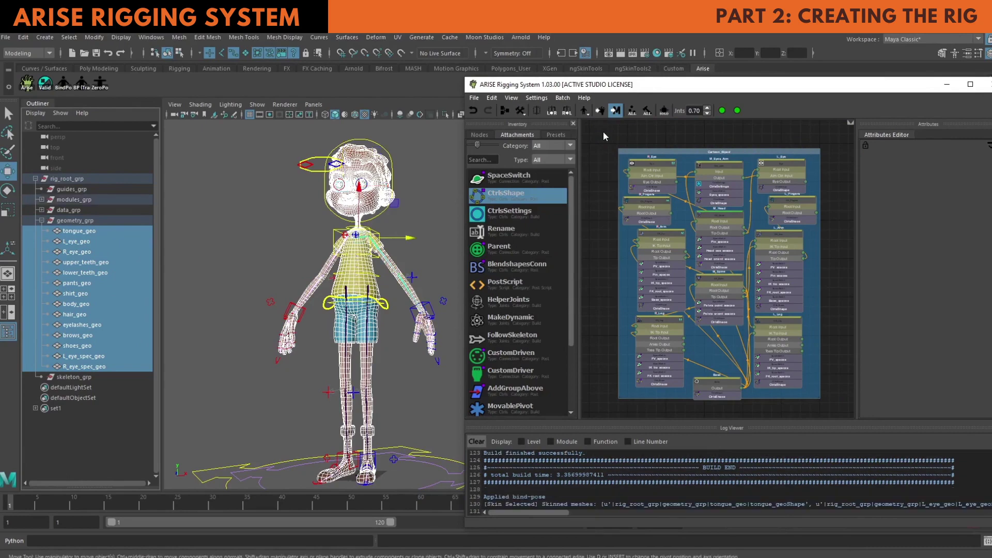
left_click(422, 275)
- Test the skinning by moving the left wrist control up toward the chest, and undo the move
left_click_drag(424, 276, 438, 277, "alt")
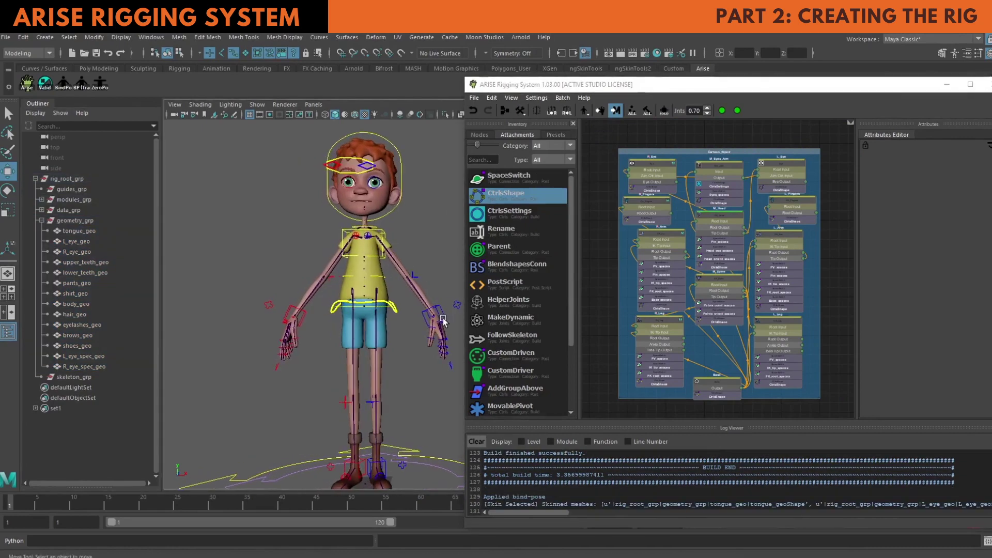
left_click(440, 308)
left_click_drag(437, 313, 376, 239)
key("ctrl+z")
left_click(407, 245)
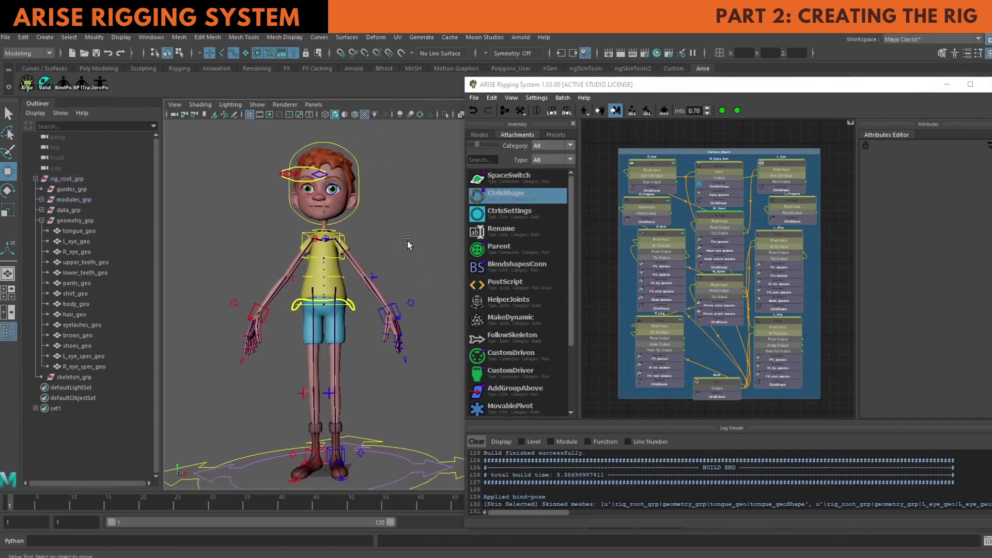